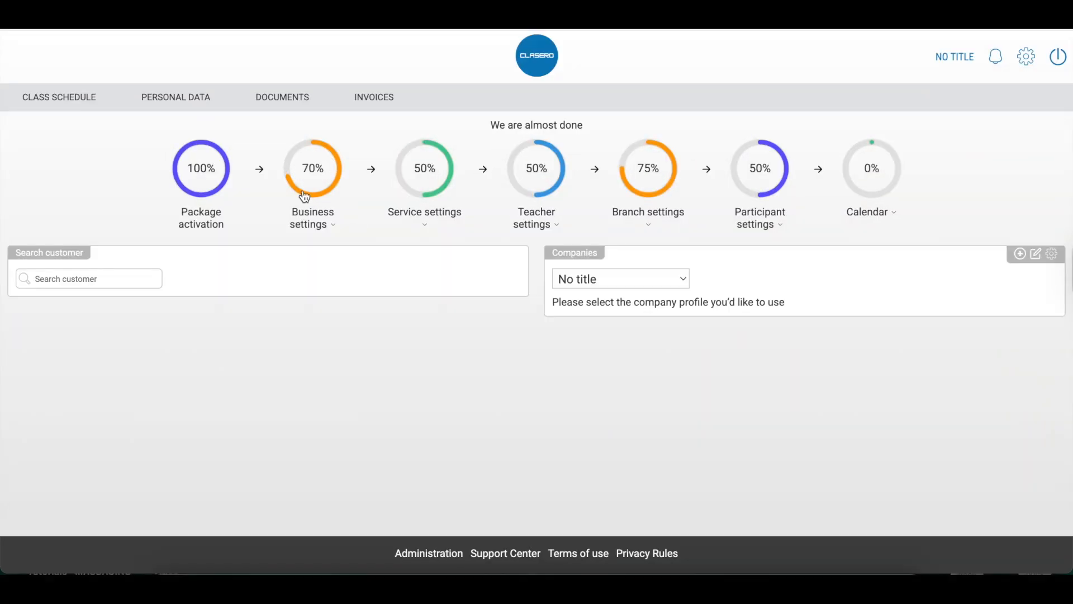
# In the business settings, set the attendance marking time before the lesson to 90 minutes and select the class length value
pyautogui.click(309, 183)
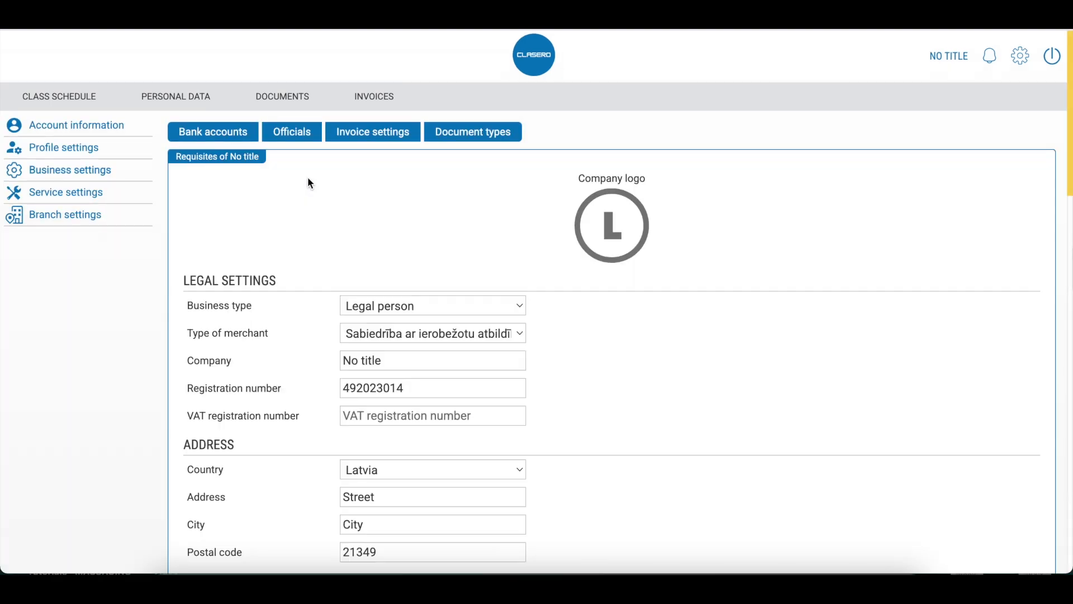
pyautogui.scroll(-2, 313, 231)
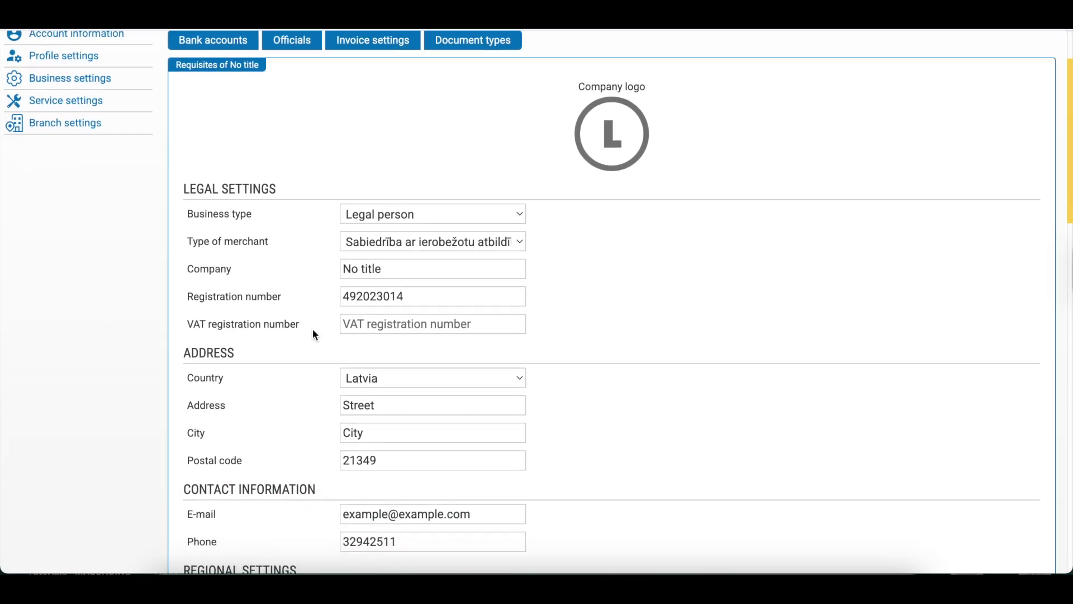
pyautogui.scroll(-2, 313, 330)
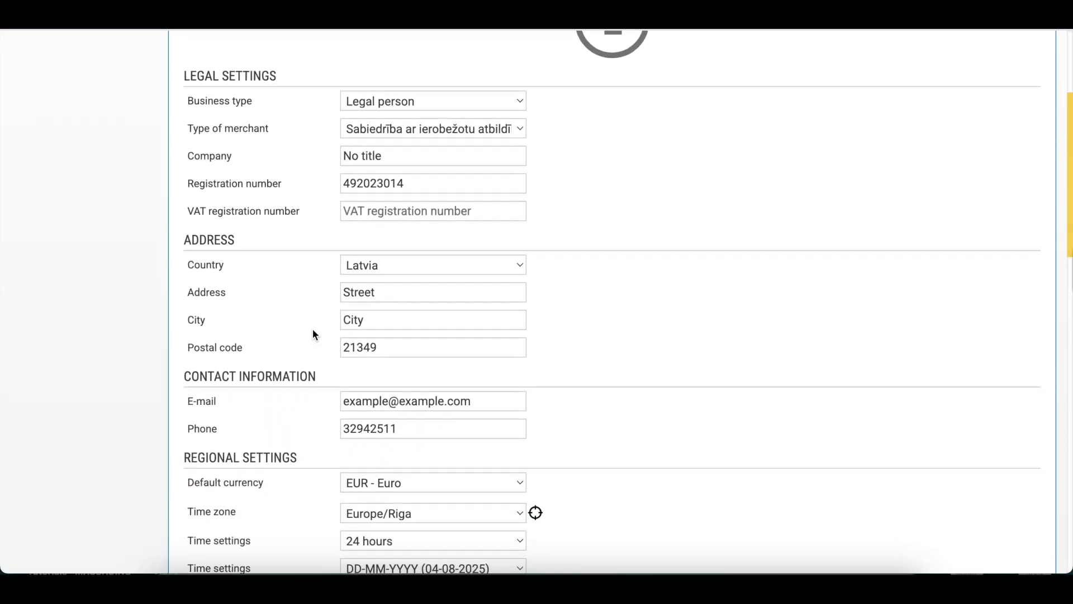
pyautogui.scroll(-4, 314, 334)
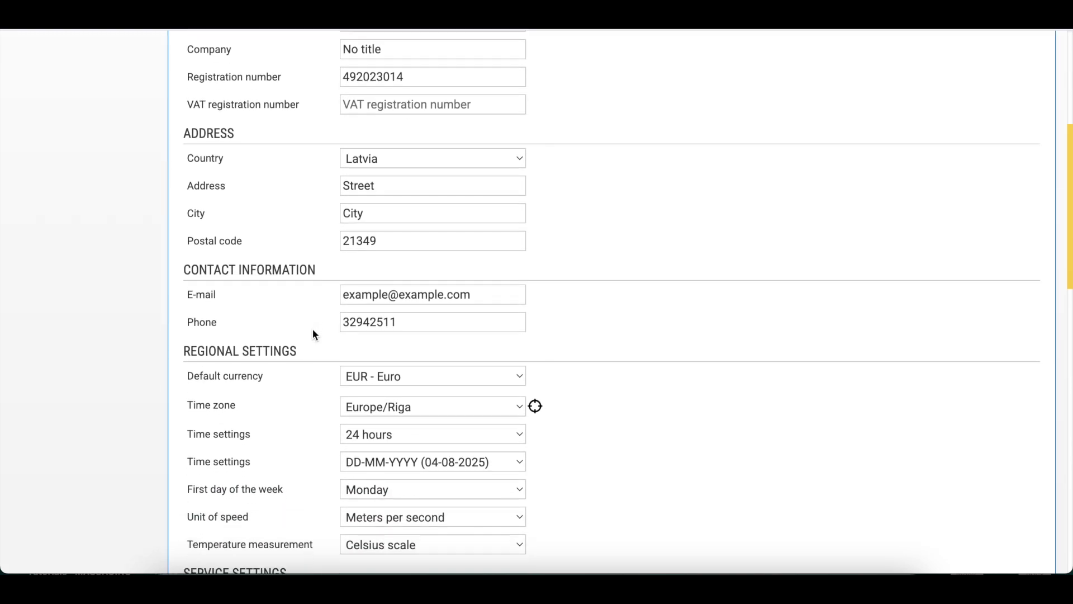
pyautogui.scroll(-1, 313, 333)
pyautogui.click(411, 418)
pyautogui.doubleClick(460, 419)
pyautogui.write('90')
pyautogui.scroll(-2, 535, 218)
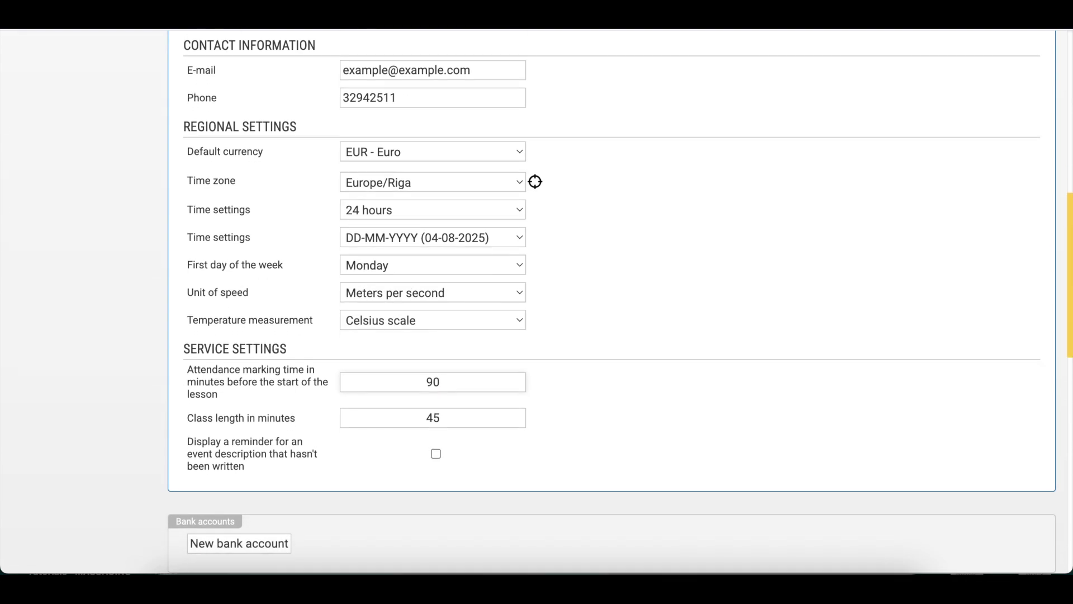
pyautogui.scroll(-1, 502, 386)
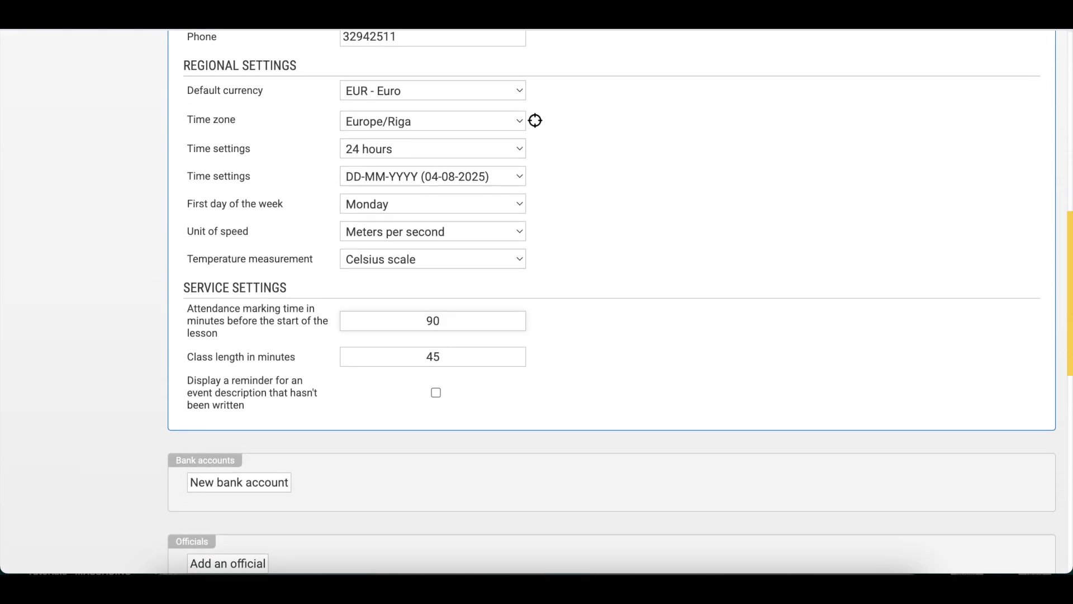
pyautogui.doubleClick(430, 348)
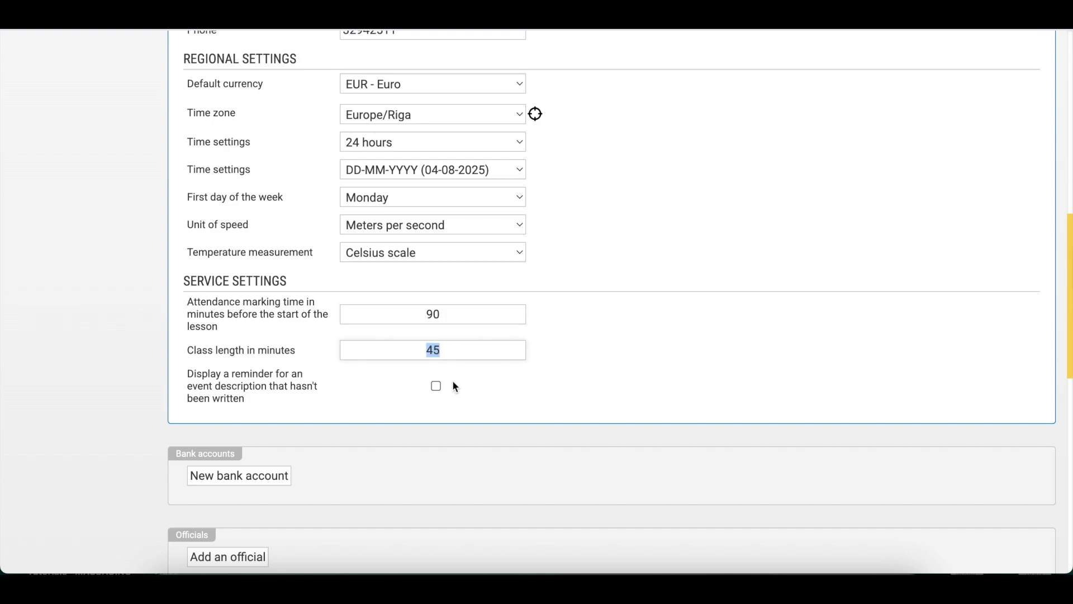
# In the invoice settings, set the bill payment term to 14 days and the critical debt threshold to 7 EUR
pyautogui.scroll(-5, 455, 386)
pyautogui.scroll(-1, 456, 386)
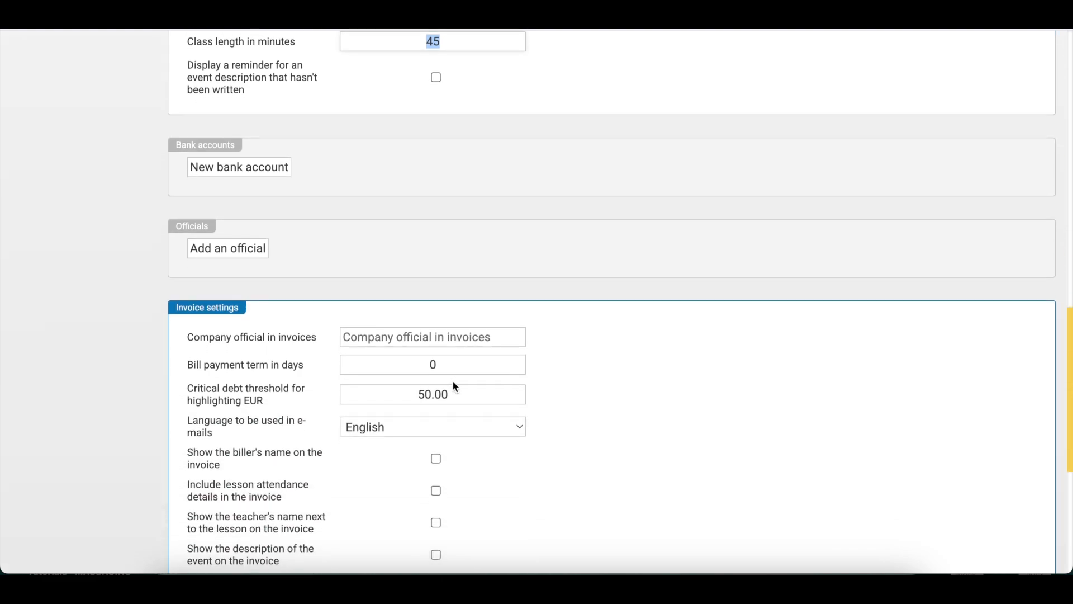
pyautogui.doubleClick(446, 366)
pyautogui.write('14')
pyautogui.scroll(-1, 456, 386)
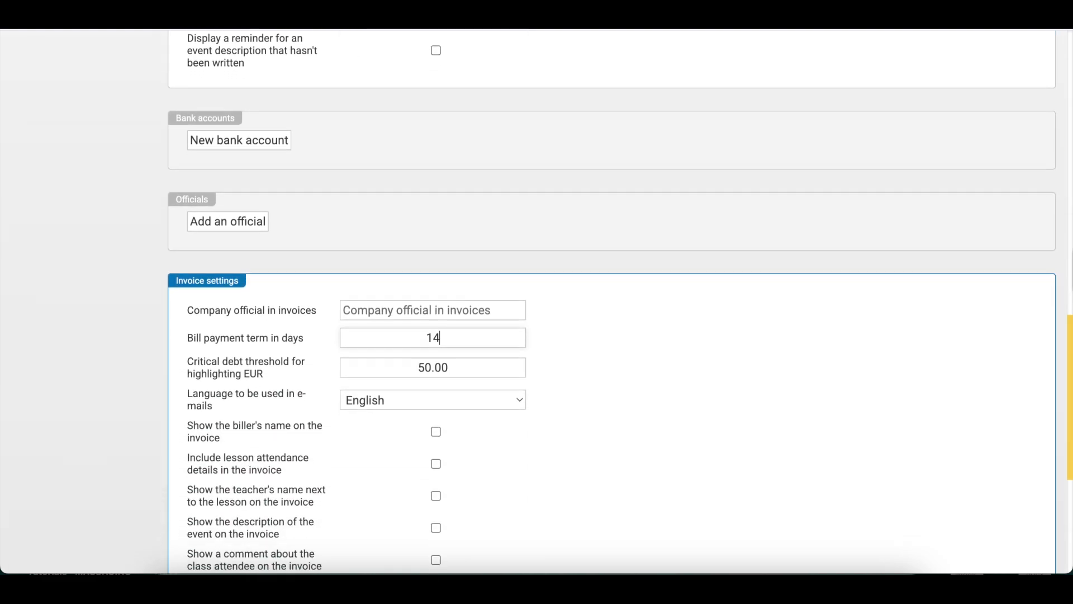
pyautogui.scroll(-1, 446, 302)
pyautogui.doubleClick(422, 279)
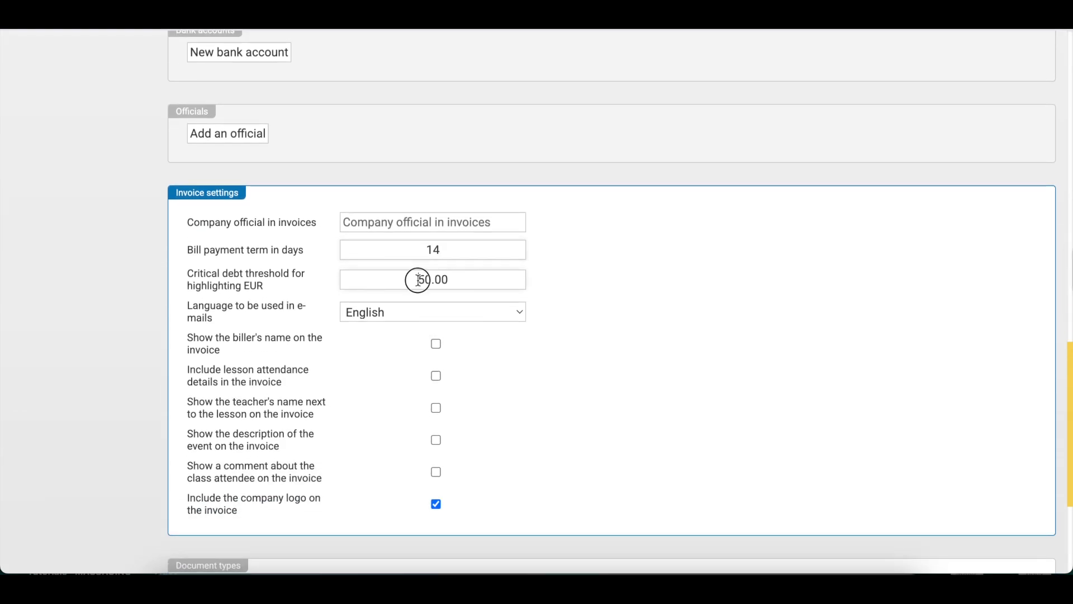
pyautogui.moveTo(446, 280); pyautogui.dragTo(454, 279)
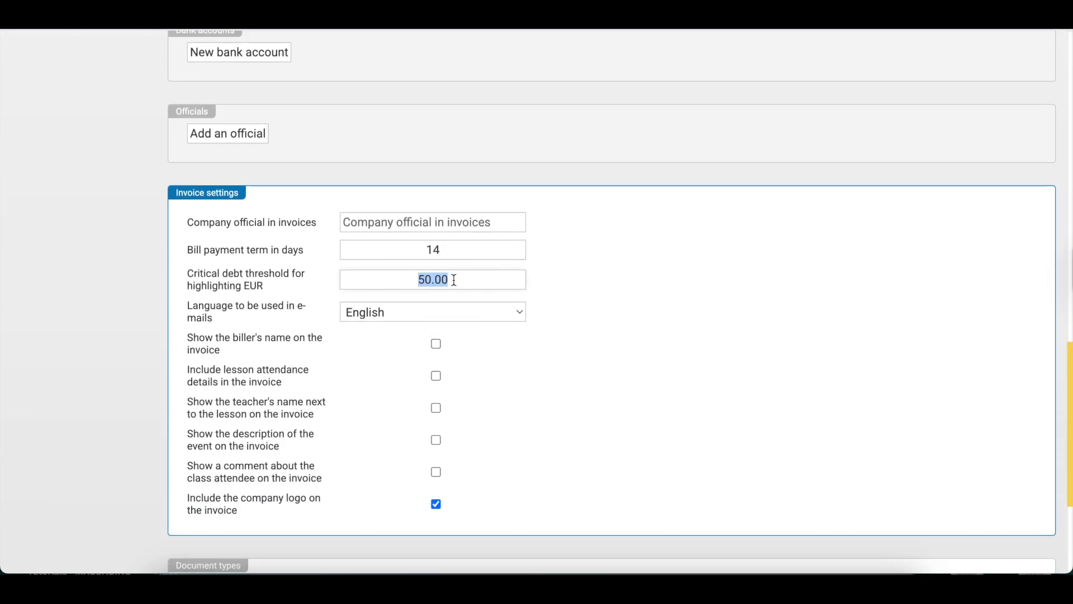
pyautogui.write('7')
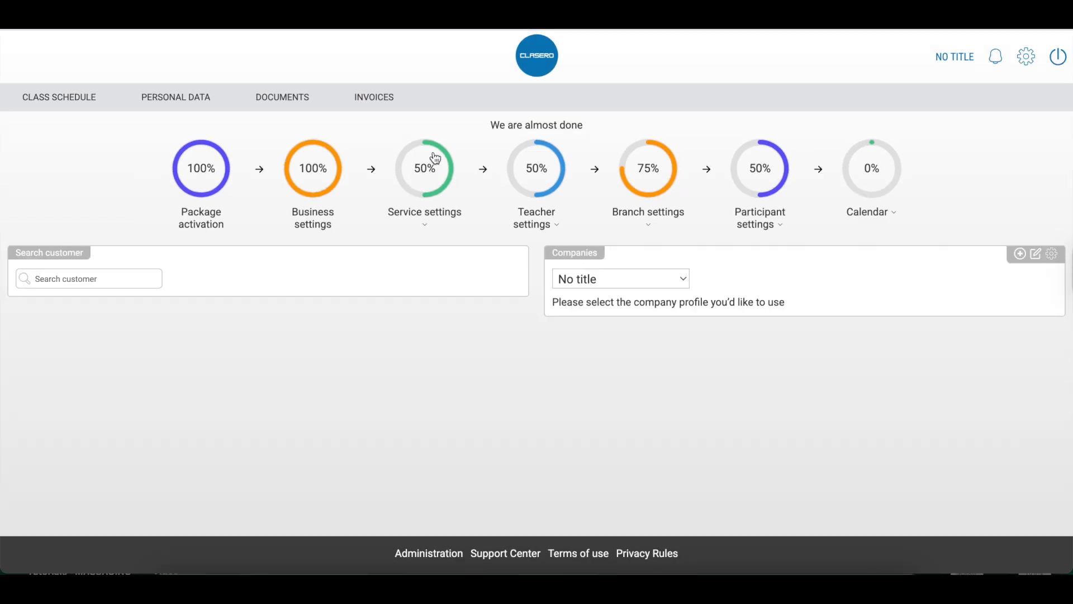
# Add a new service named "Dancing 4-7 yo" in the service settings
pyautogui.click(424, 177)
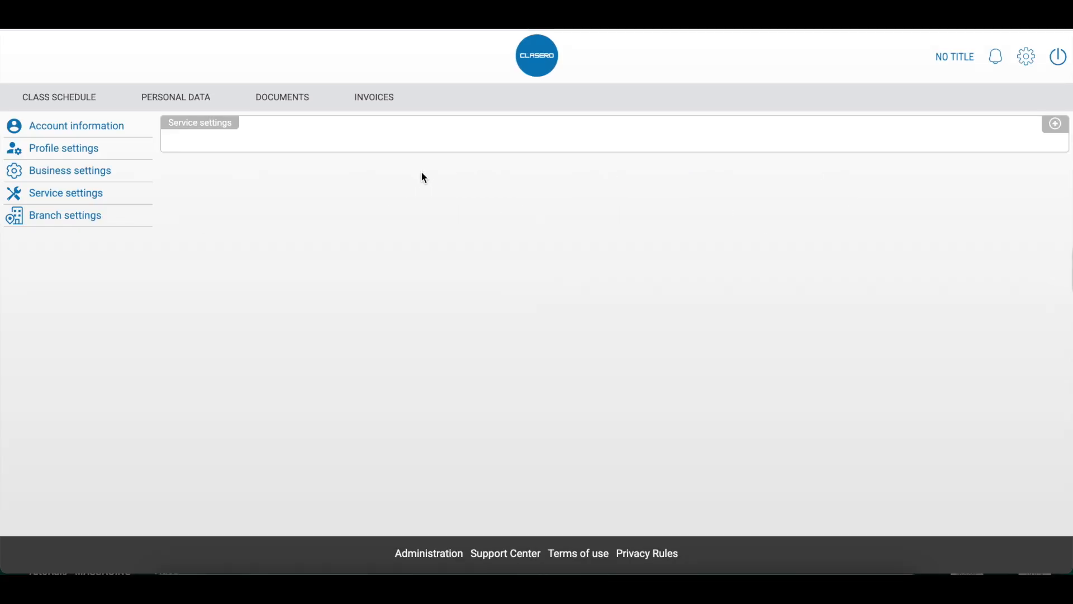
pyautogui.click(1055, 130)
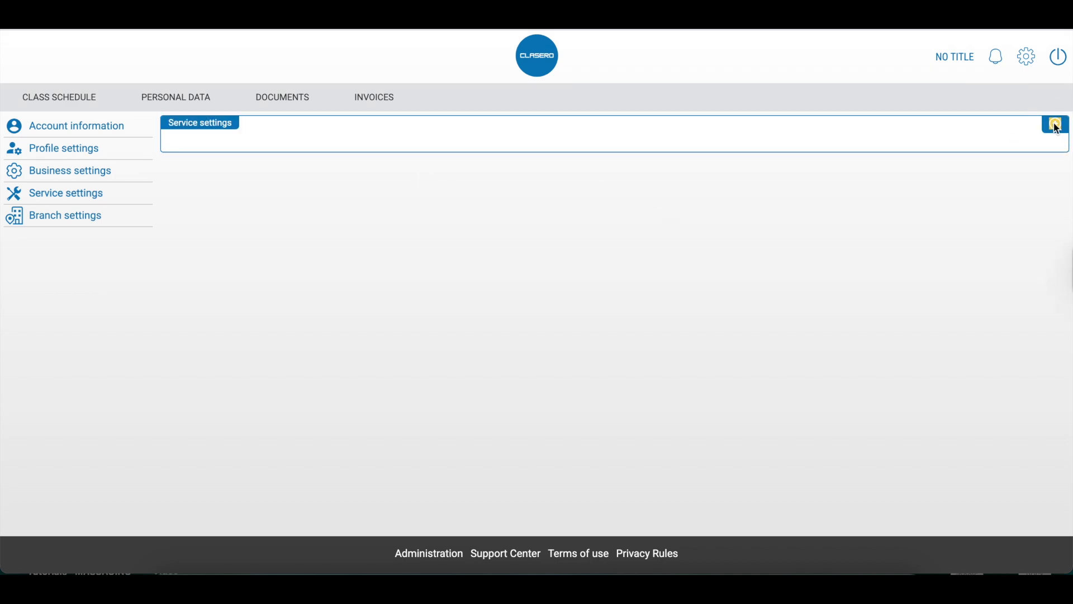
pyautogui.click(126, 168)
pyautogui.write('Da')
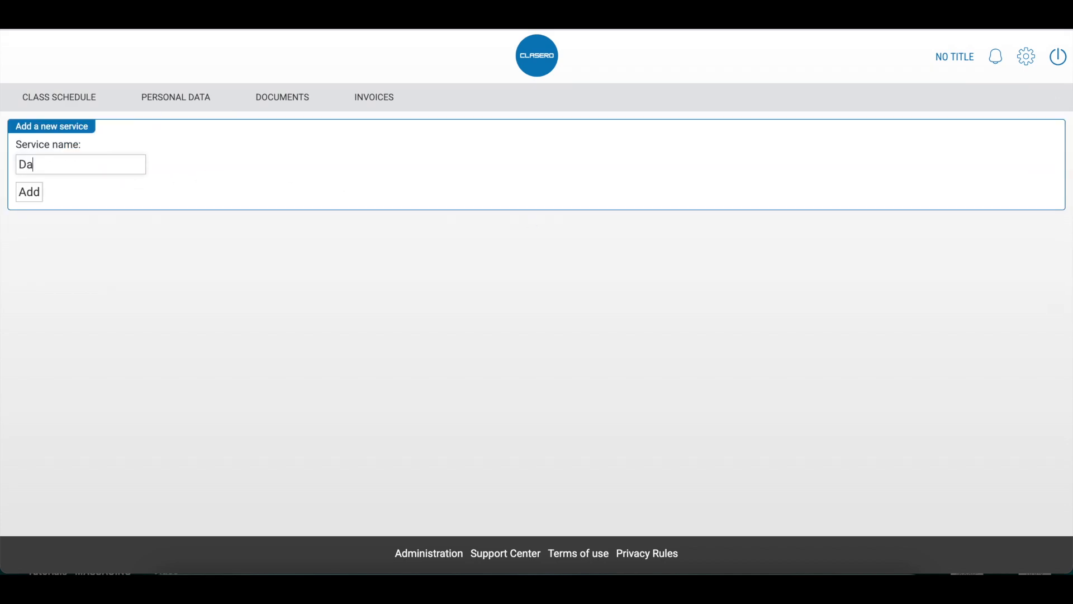
pyautogui.write('ncing 4-7 yo')
pyautogui.click(34, 196)
pyautogui.press('Return')
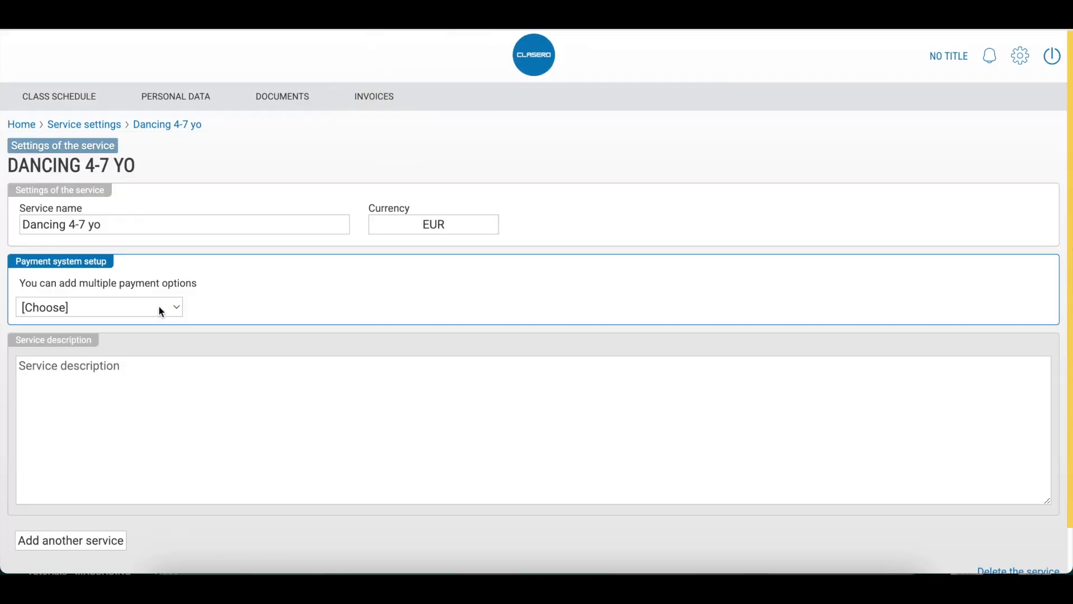
# Add a "Cost per lesson" payment option of 10.00 EUR to the dancing service
pyautogui.click(162, 313)
pyautogui.click(134, 346)
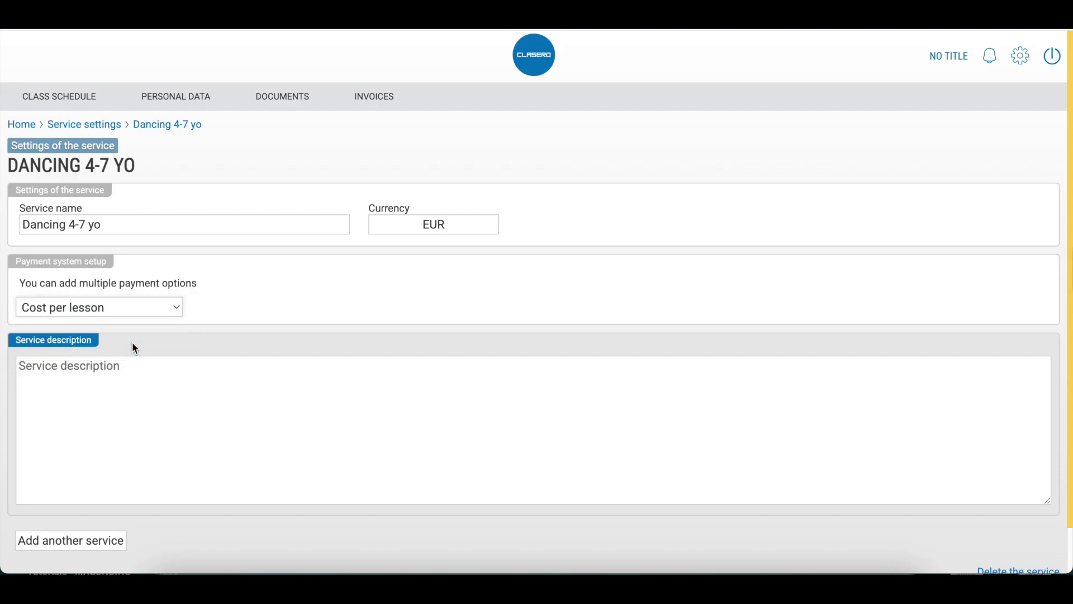
pyautogui.click(240, 386)
pyautogui.write('1')
pyautogui.click(317, 388)
pyautogui.press('Return')
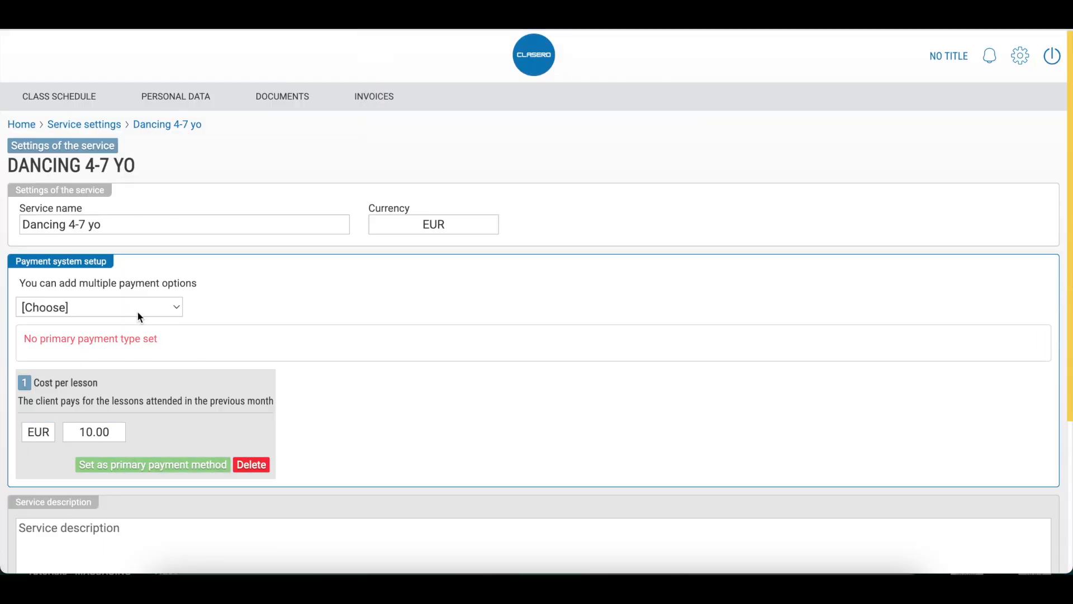
# Add a second "Cost per lesson" payment option of 8.00 EUR to the dancing service
pyautogui.click(140, 317)
pyautogui.click(65, 346)
pyautogui.click(250, 382)
pyautogui.click(255, 385)
pyautogui.press('BackSpace')
pyautogui.write('8')
pyautogui.click(317, 387)
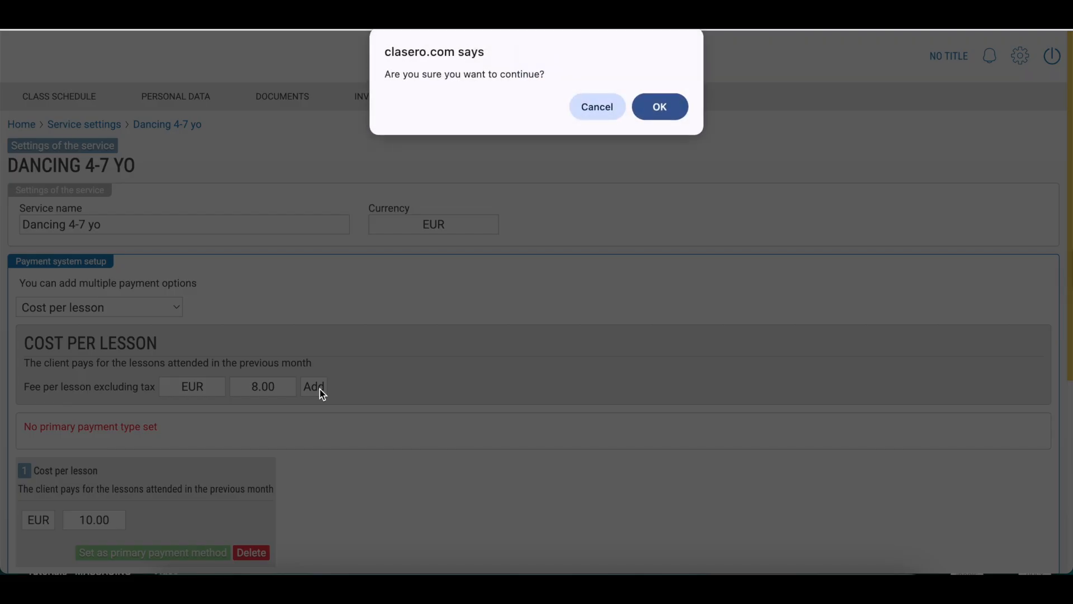
pyautogui.press('Return')
# Add a "Subscription fee in advance" payment option of 80.00 EUR to the dancing service
pyautogui.scroll(-3, 319, 388)
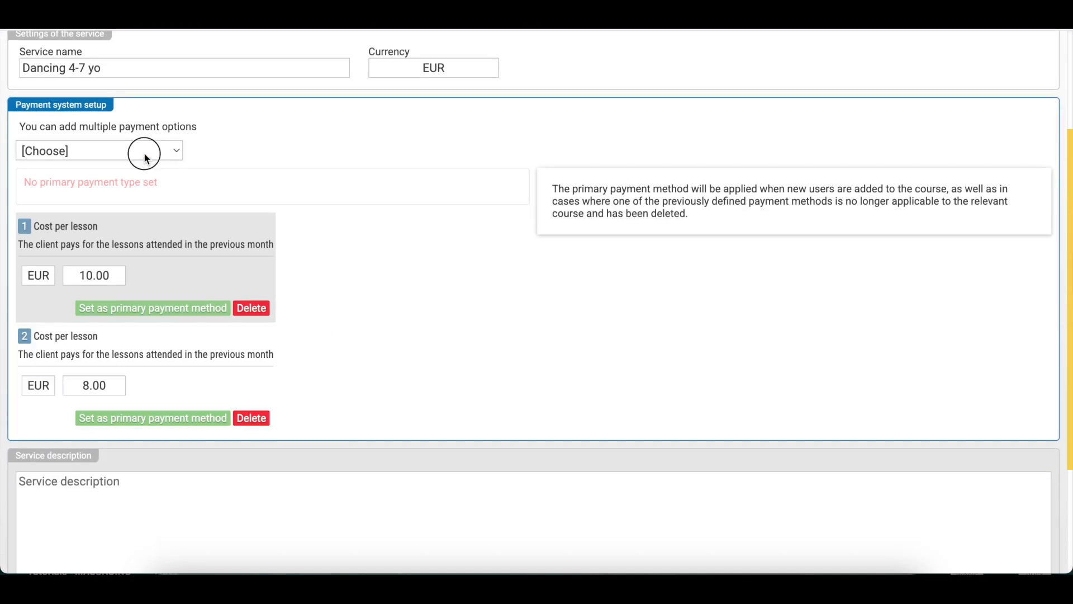
pyautogui.click(144, 156)
pyautogui.click(137, 176)
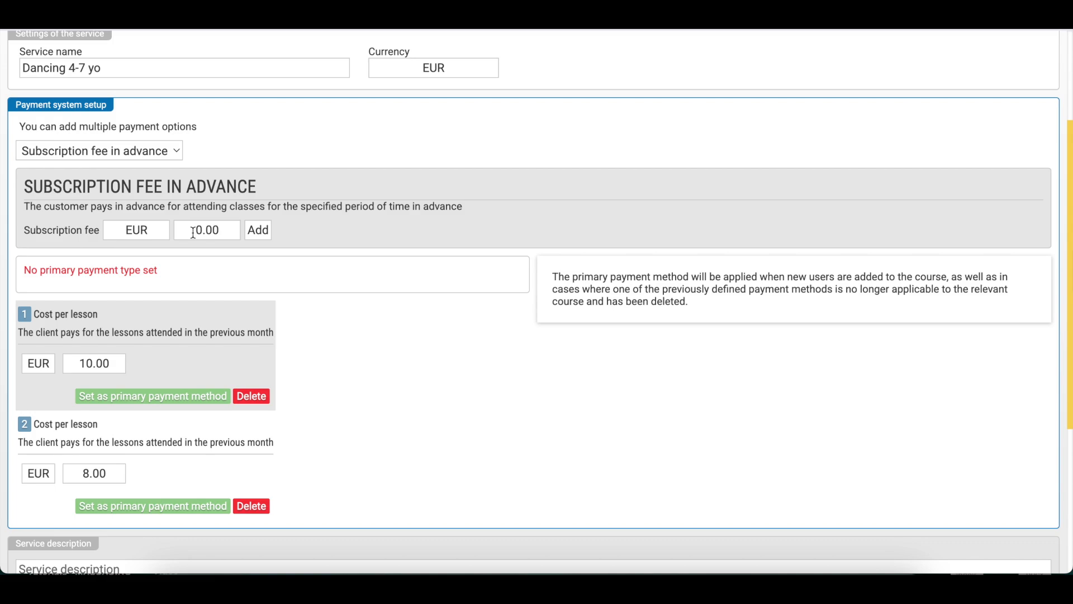
pyautogui.click(193, 233)
pyautogui.write('8')
pyautogui.click(261, 230)
pyautogui.press('Return')
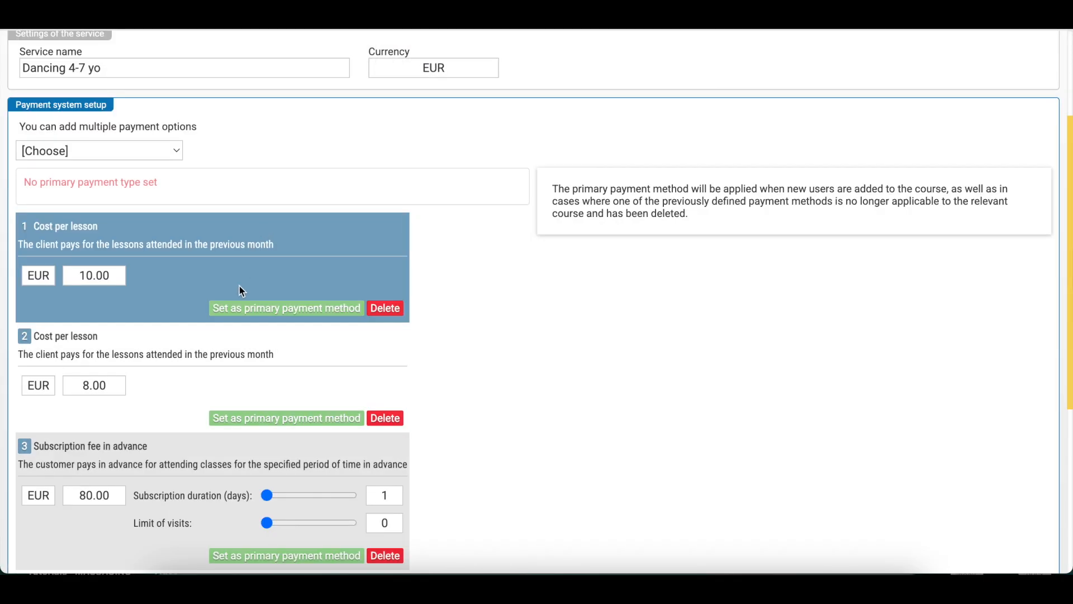
# Make the advance subscription the primary payment method with a duration of 30 days, and start adding another service
pyautogui.scroll(-1, 242, 290)
pyautogui.doubleClick(397, 420)
pyautogui.write('30')
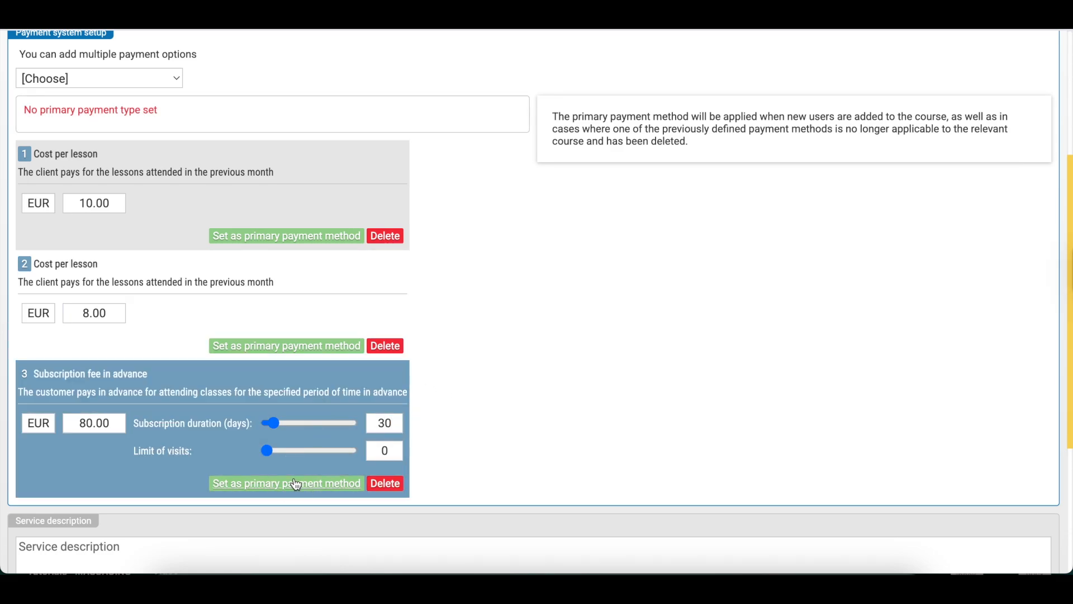
pyautogui.click(296, 484)
pyautogui.scroll(-3, 295, 481)
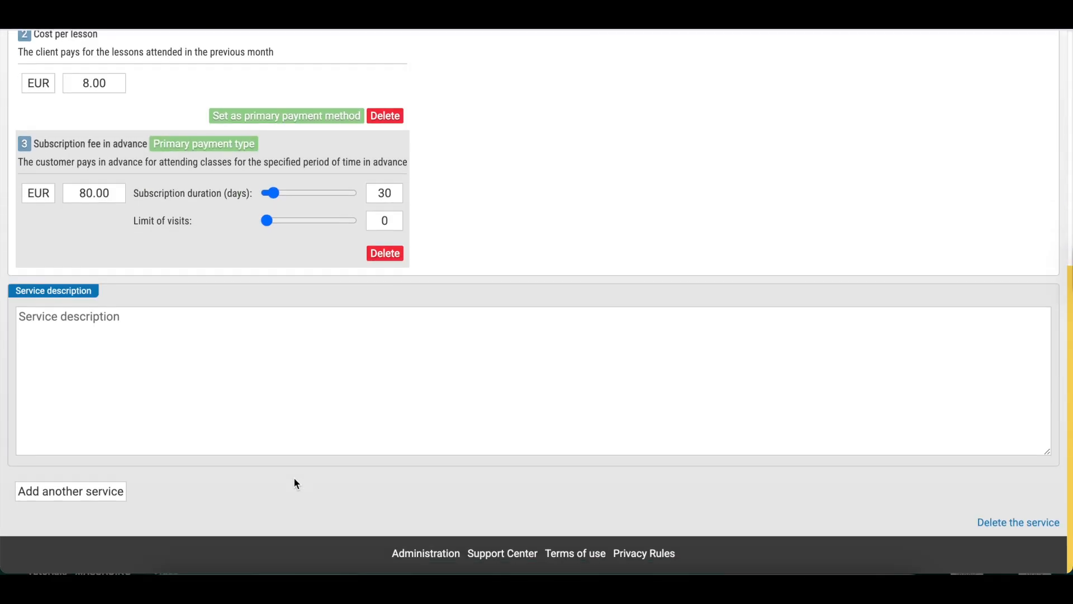
pyautogui.click(77, 493)
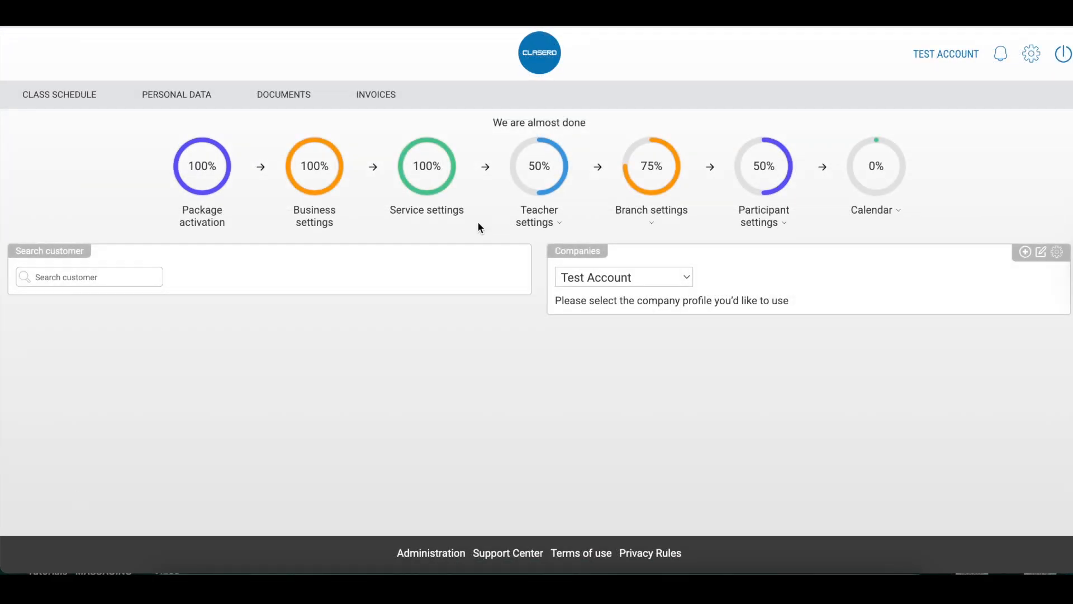
# From the teacher settings, add a new employee and enter the person's first name and surname
pyautogui.click(539, 164)
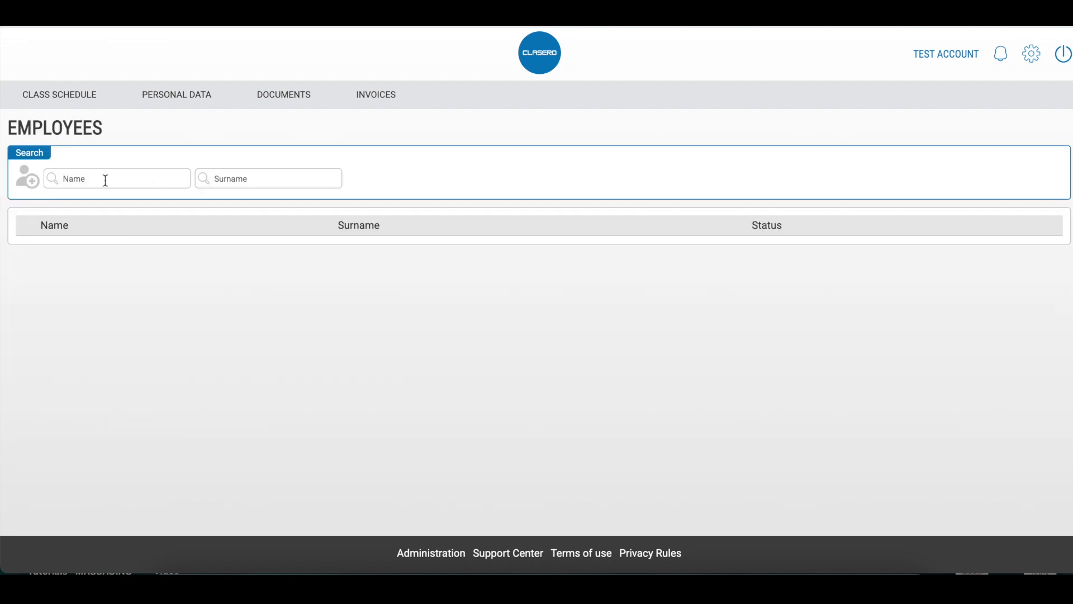
pyautogui.click(28, 176)
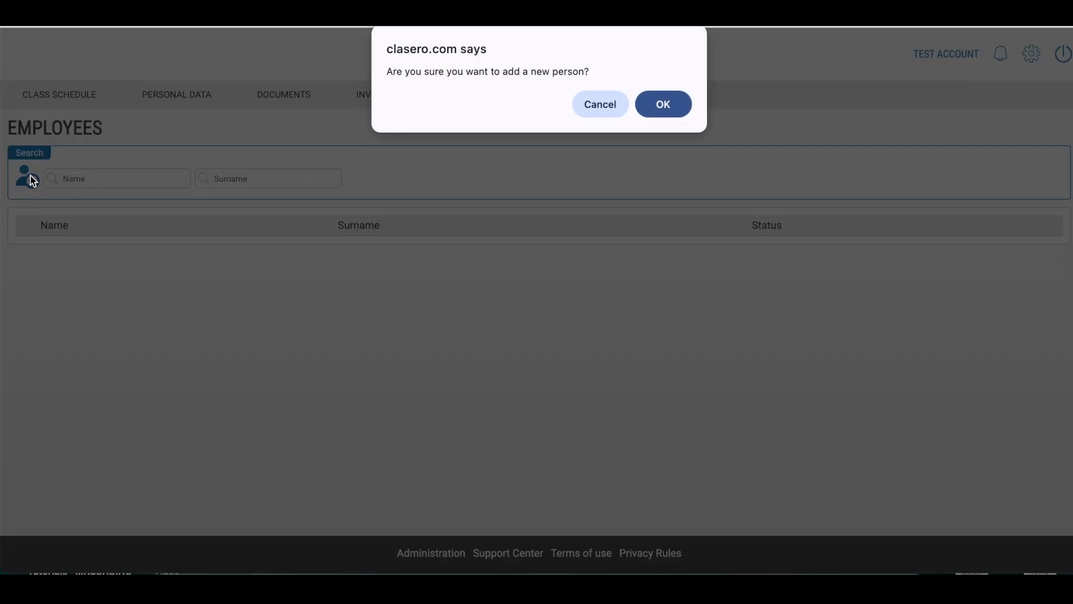
pyautogui.click(639, 114)
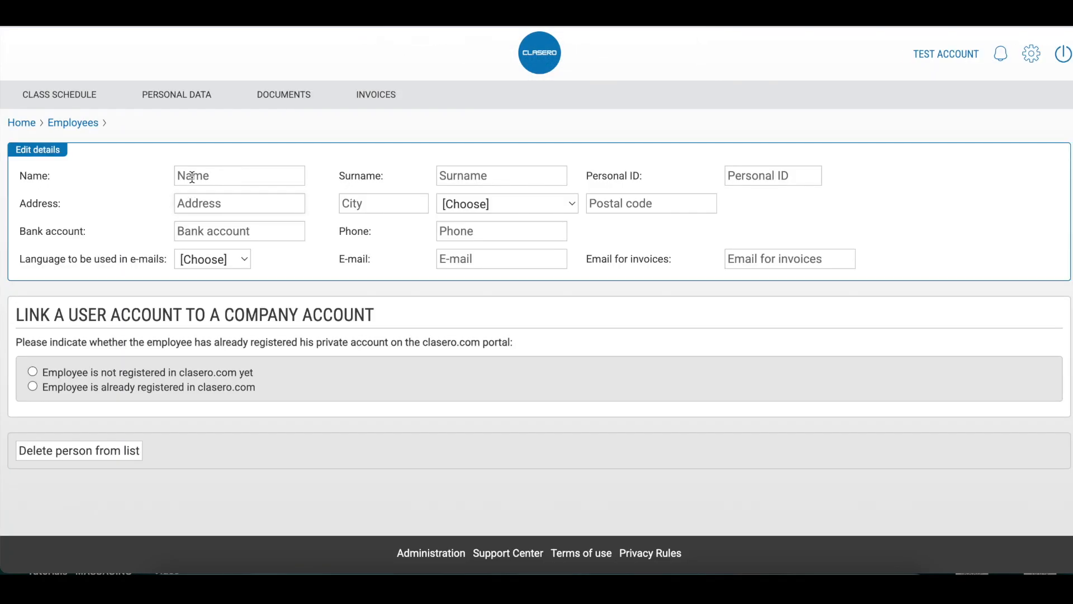
pyautogui.click(192, 178)
pyautogui.write('Mike')
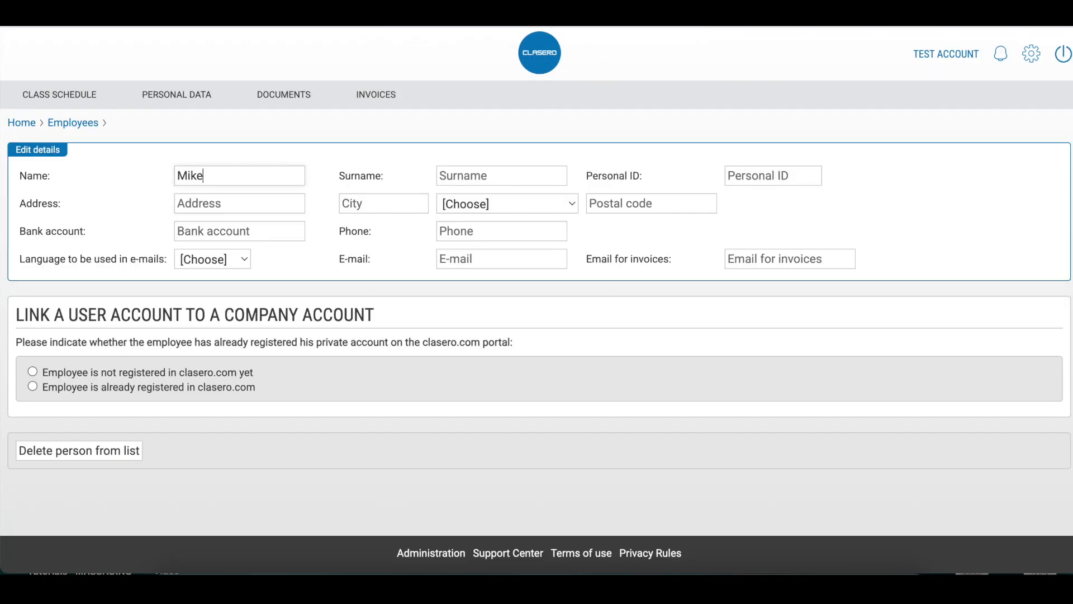
pyautogui.press('Tab')
pyautogui.write('Smith')
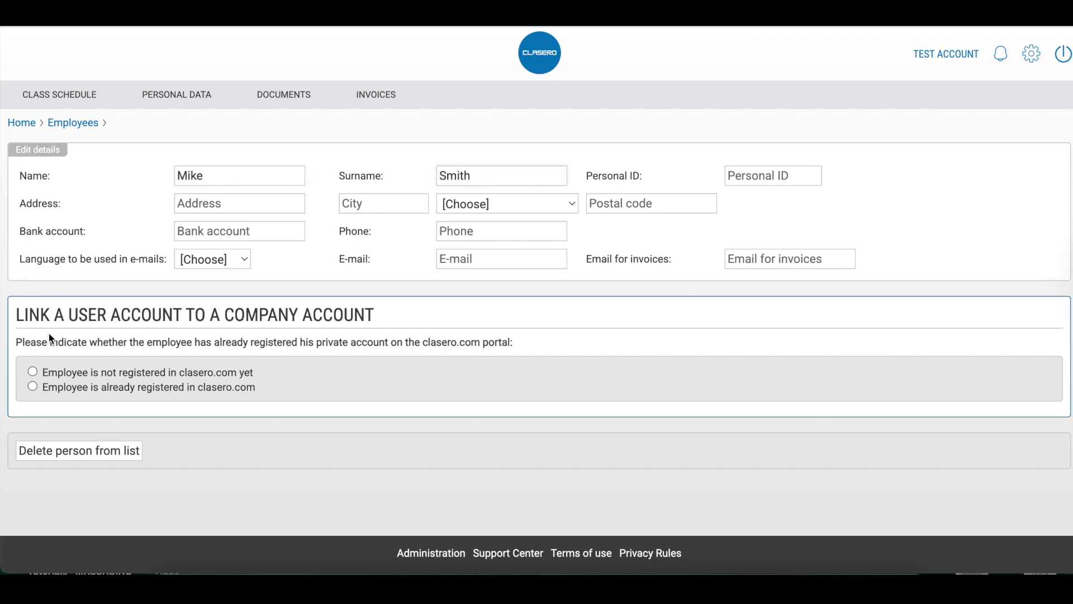
# Mark the employee as not registered in clasero.com yet and enter the employee's e-mail for the invitation
pyautogui.click(33, 373)
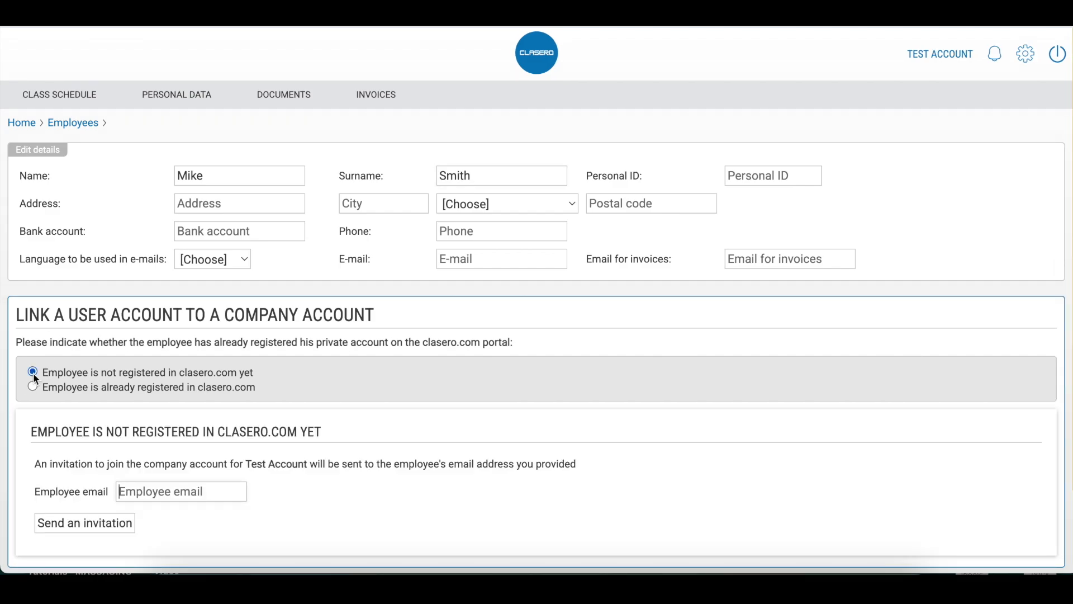
pyautogui.write('example')
pyautogui.press('BackSpace')
pyautogui.press('BackSpace')
pyautogui.press('BackSpace')
pyautogui.press('BackSpace')
pyautogui.write('n')
pyautogui.press('BackSpace')
pyautogui.write('mple@')
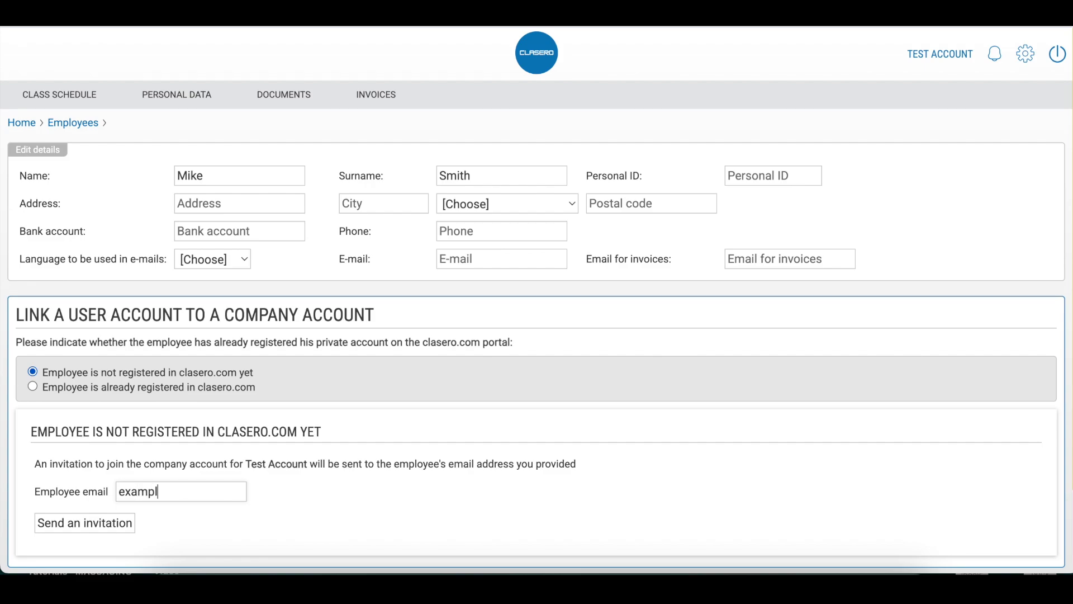
pyautogui.write('example.com')
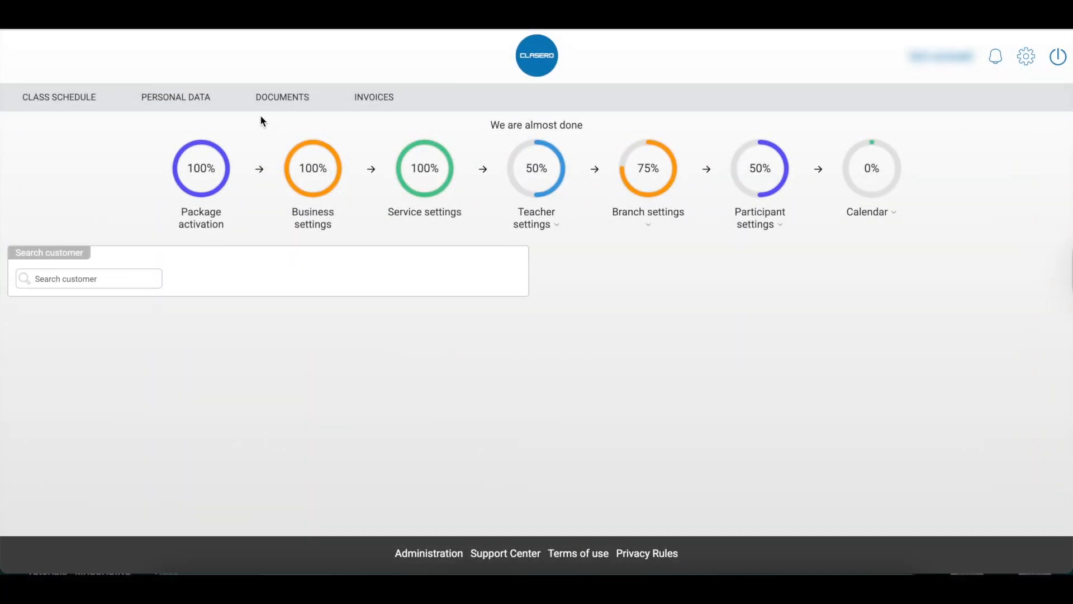
# Open the existing employee's details for editing from the employees list and mark this as a teacher profile
pyautogui.moveTo(202, 110)
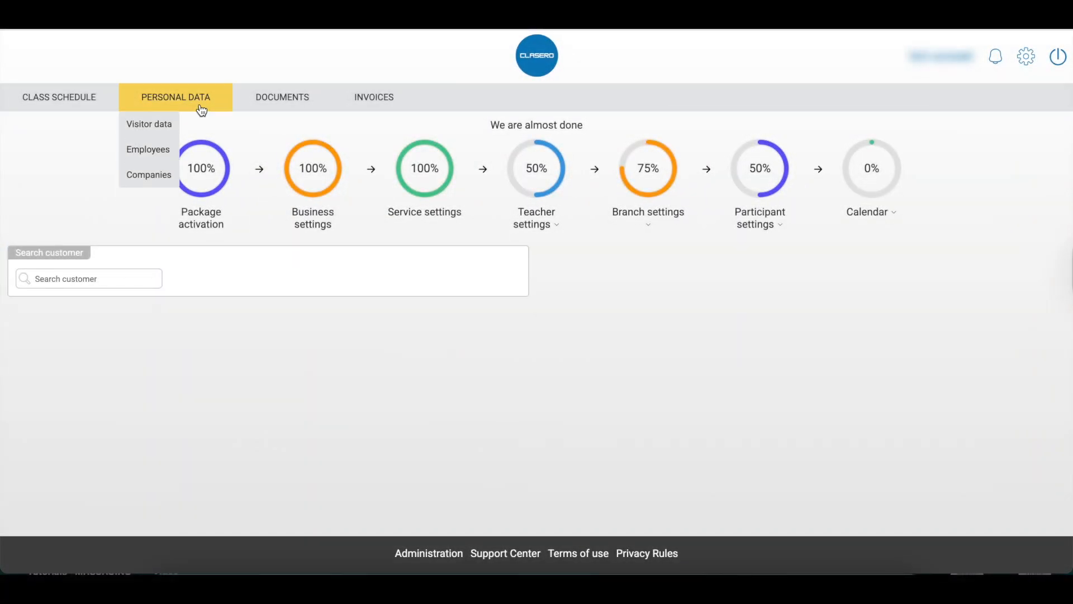
pyautogui.click(169, 149)
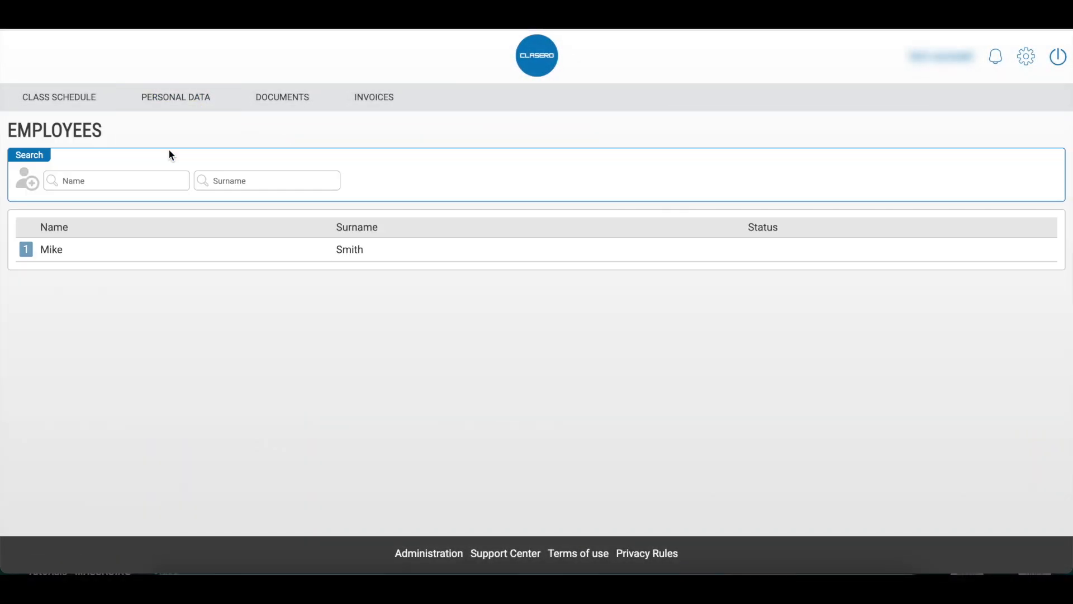
pyautogui.click(79, 250)
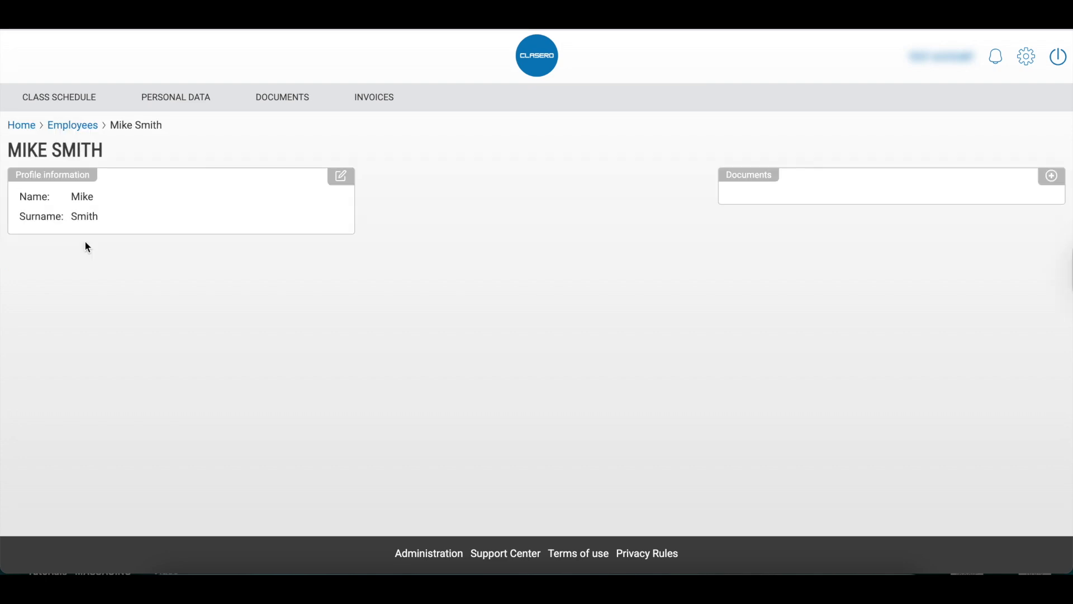
pyautogui.click(339, 179)
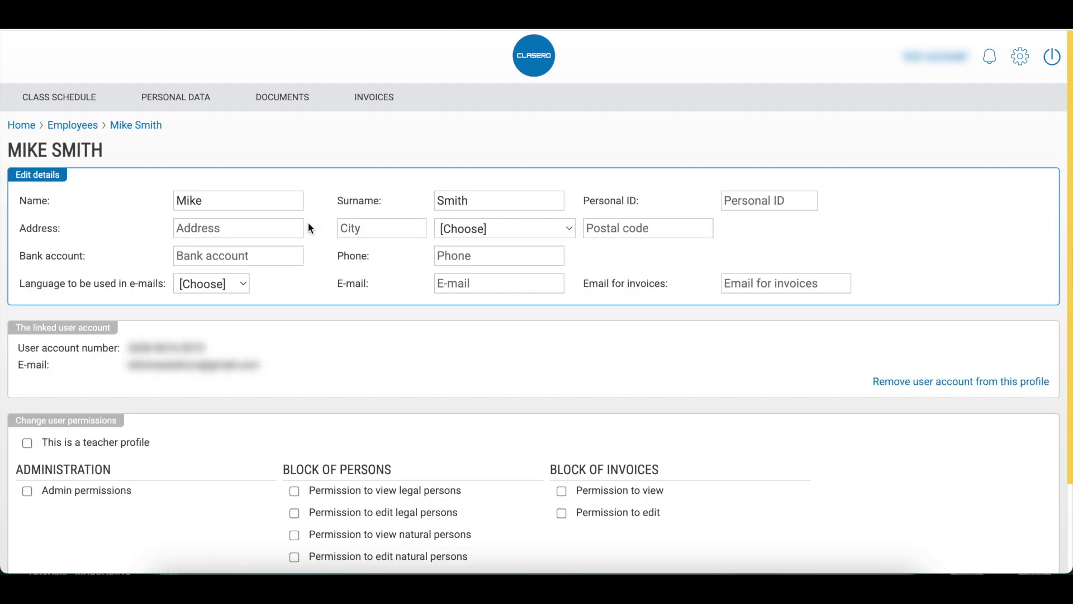
pyautogui.scroll(-2, 309, 224)
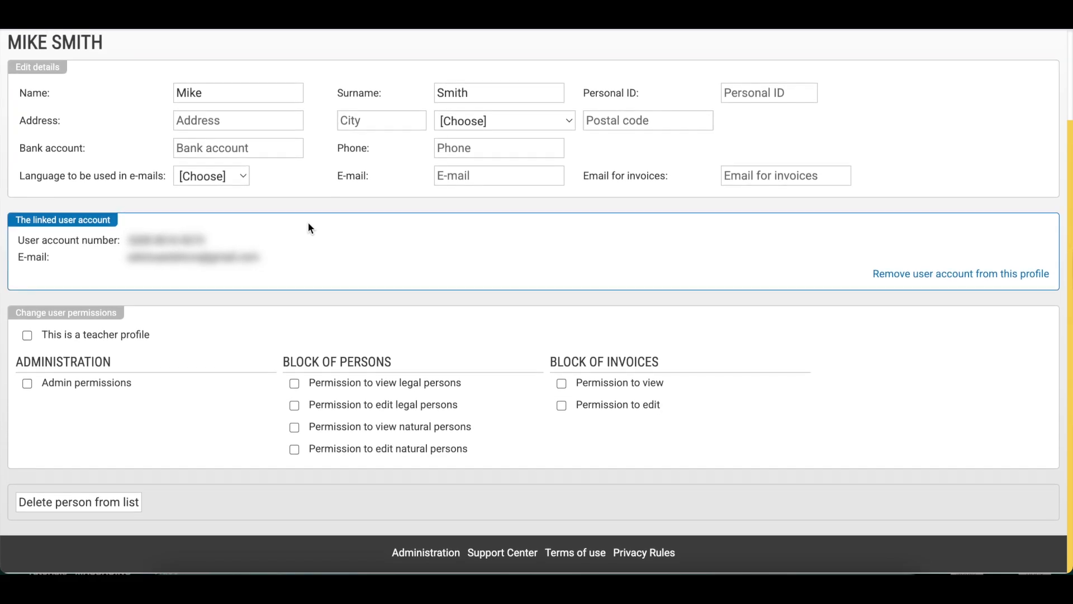
pyautogui.click(29, 337)
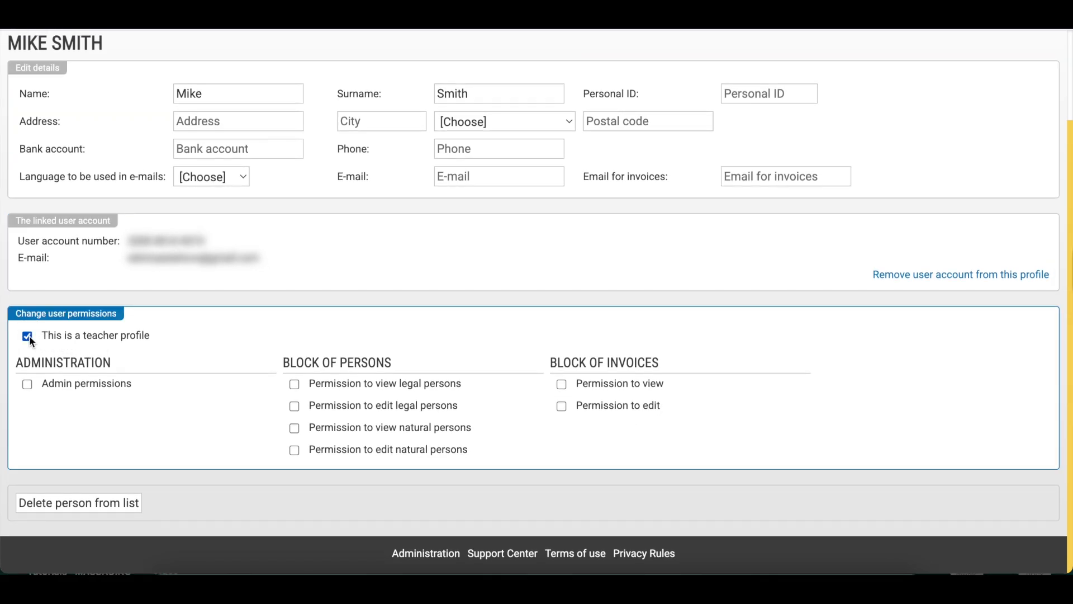
# Grant the teacher admin permissions plus view and edit permissions for teachers, legal persons, natural persons and invoices
pyautogui.scroll(-1, 29, 338)
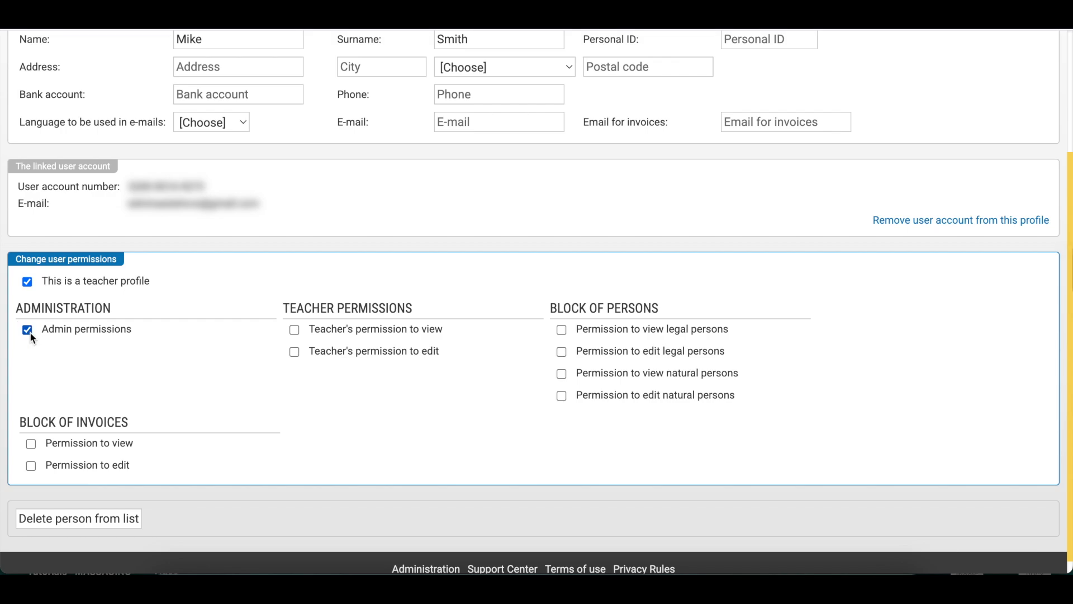
pyautogui.click(294, 351)
pyautogui.click(562, 329)
pyautogui.click(561, 352)
pyautogui.click(562, 374)
pyautogui.click(104, 444)
pyautogui.click(98, 468)
# Return to the employee's profile and add a lesson fee of 30.00 EUR to the teacher settings, with General settings and start date 05/08/2025
pyautogui.scroll(2, 162, 278)
pyautogui.scroll(1, 162, 278)
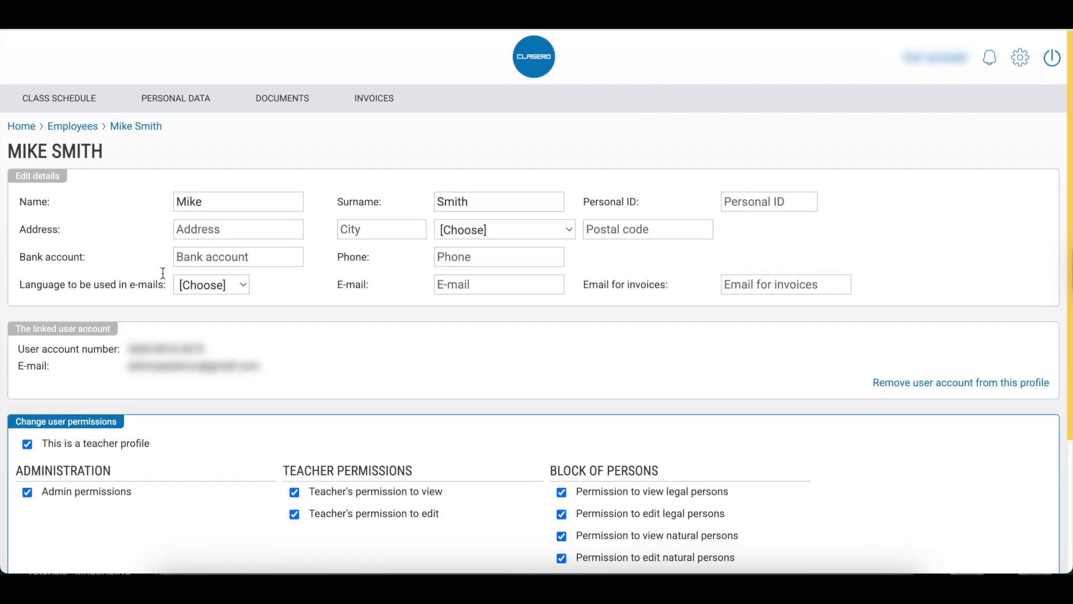
pyautogui.click(141, 132)
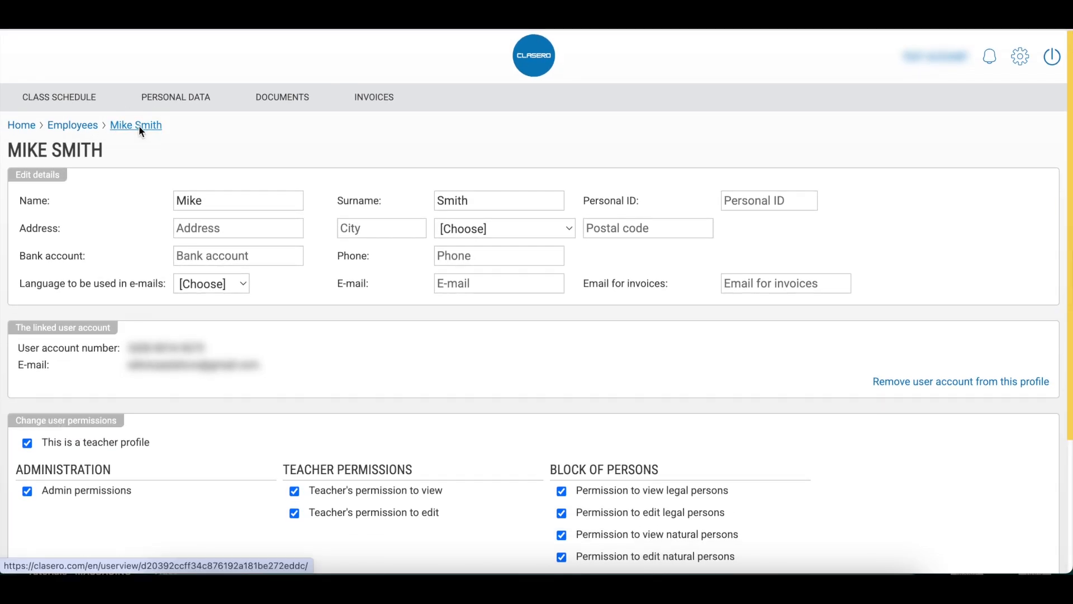
pyautogui.scroll(-2, 220, 312)
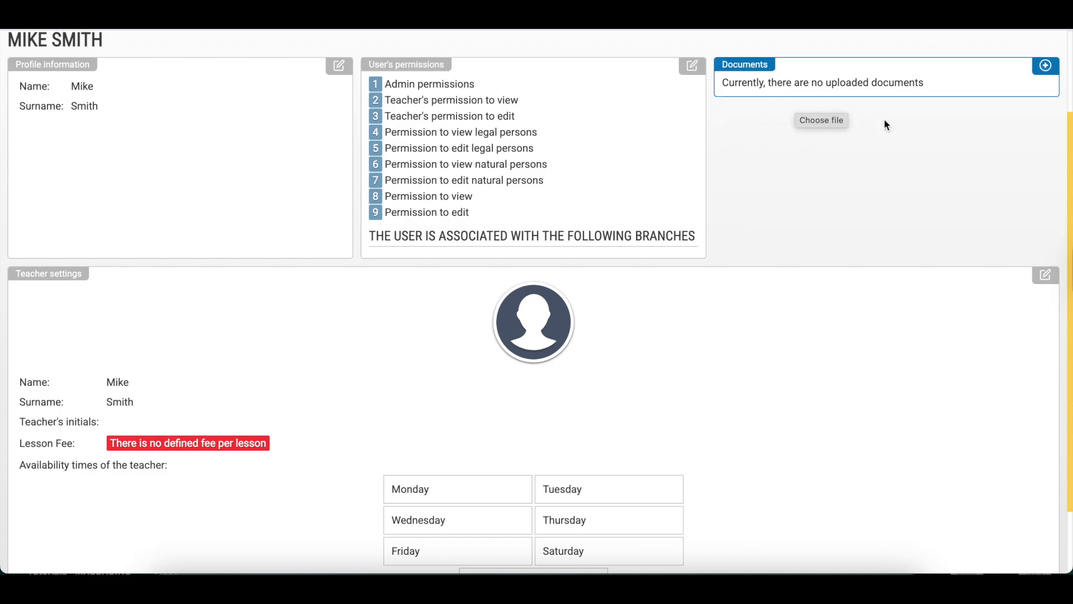
pyautogui.scroll(-2, 803, 235)
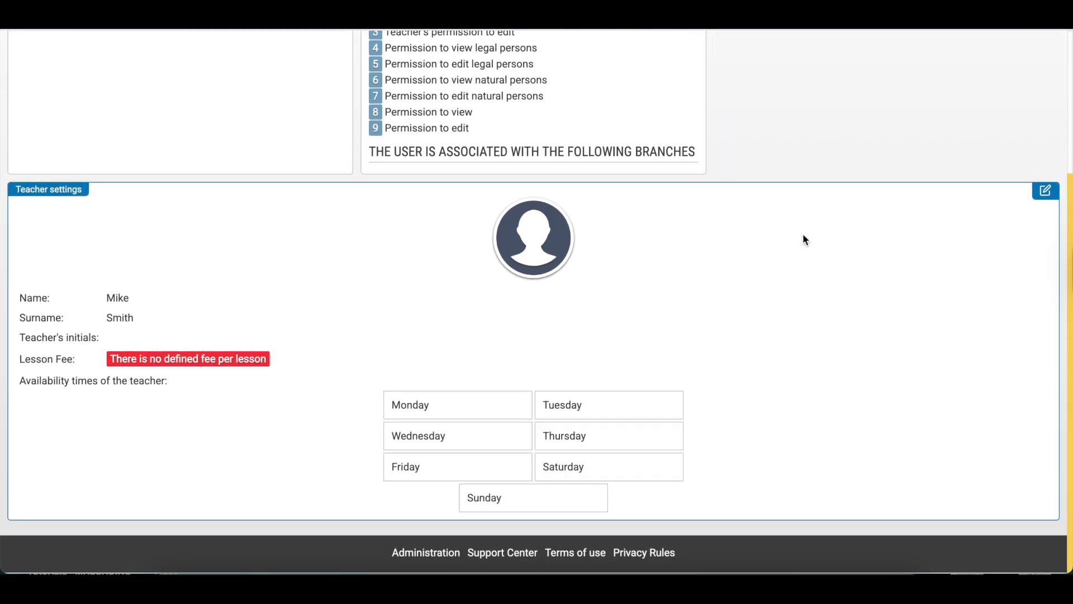
pyautogui.click(1046, 194)
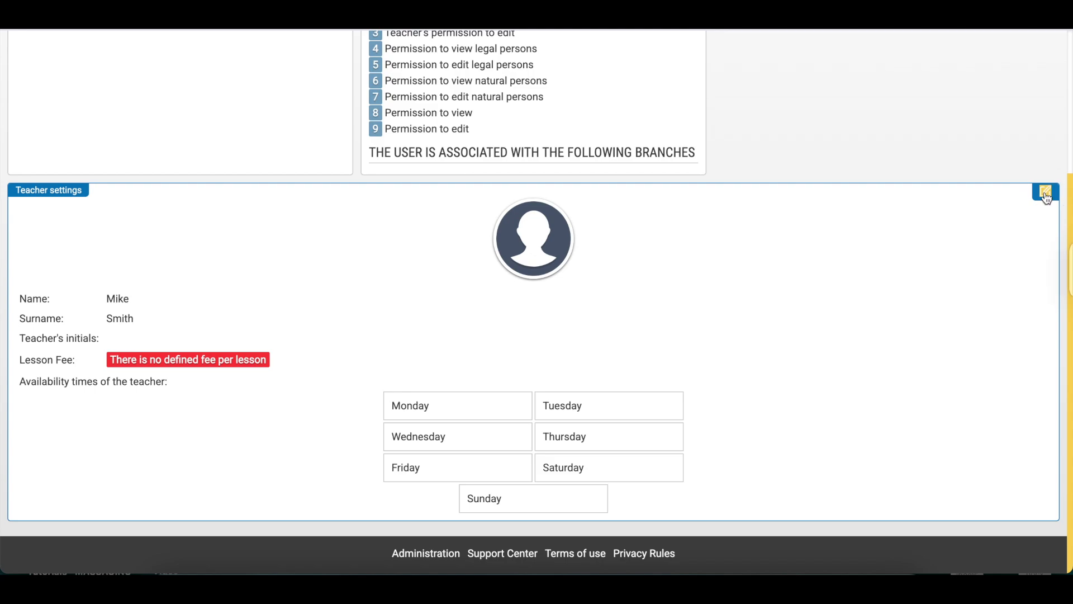
pyautogui.scroll(-2, 628, 306)
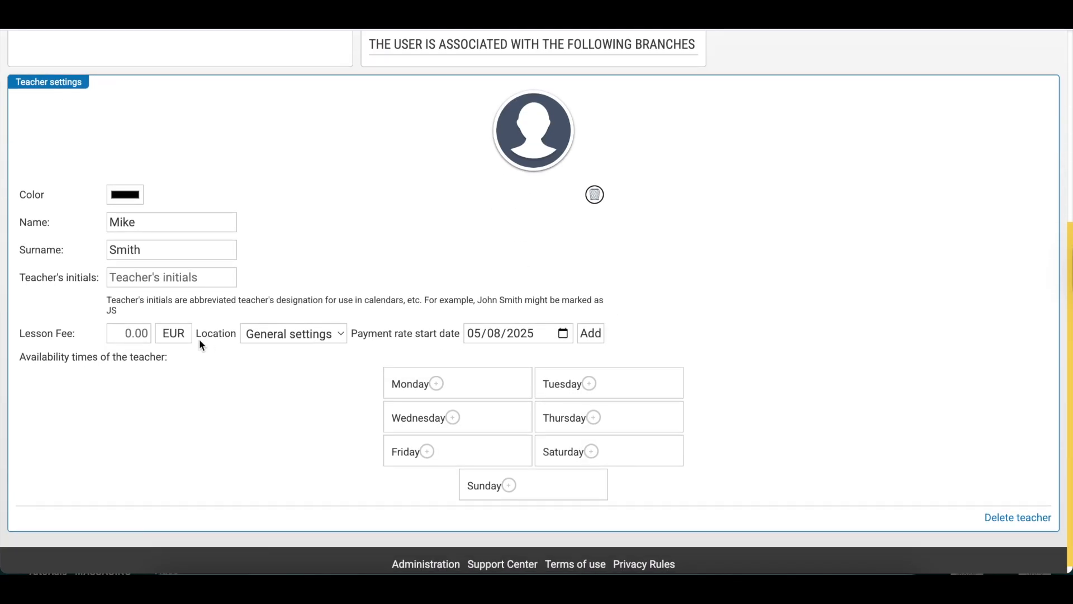
pyautogui.click(127, 334)
pyautogui.write('30')
pyautogui.click(591, 334)
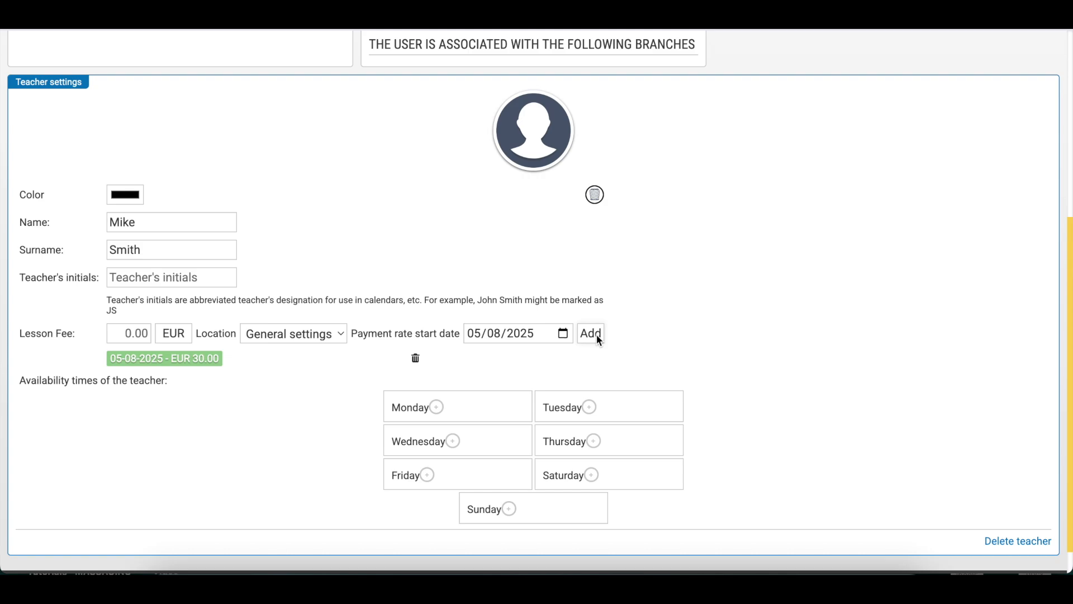
# Add a Monday availability time from 15:00 to 21:00 for the teacher
pyautogui.click(437, 407)
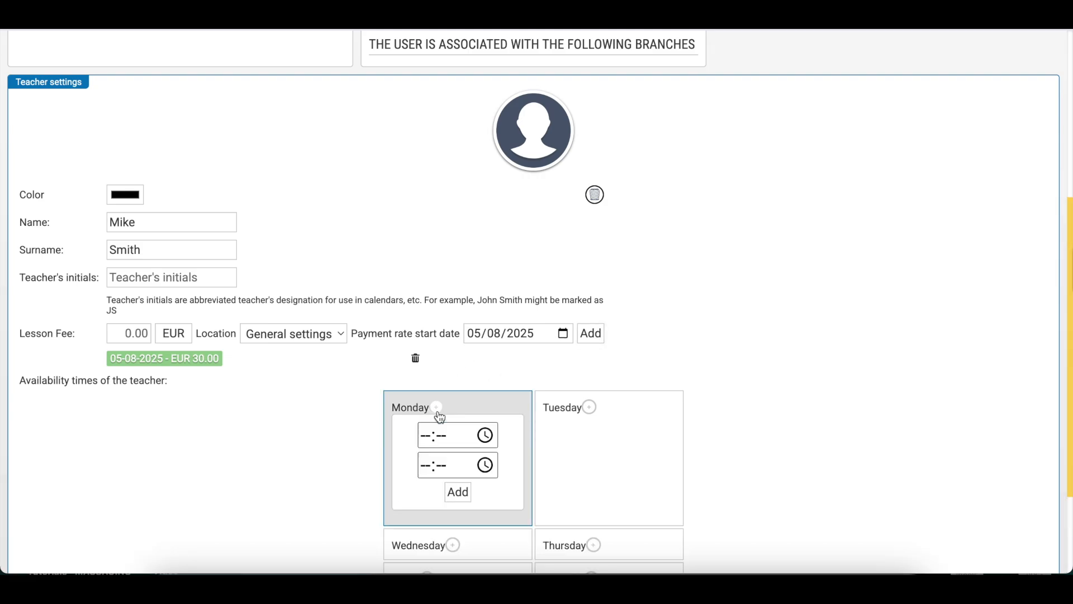
pyautogui.click(430, 442)
pyautogui.write('15:00')
pyautogui.click(431, 476)
pyautogui.write('2100')
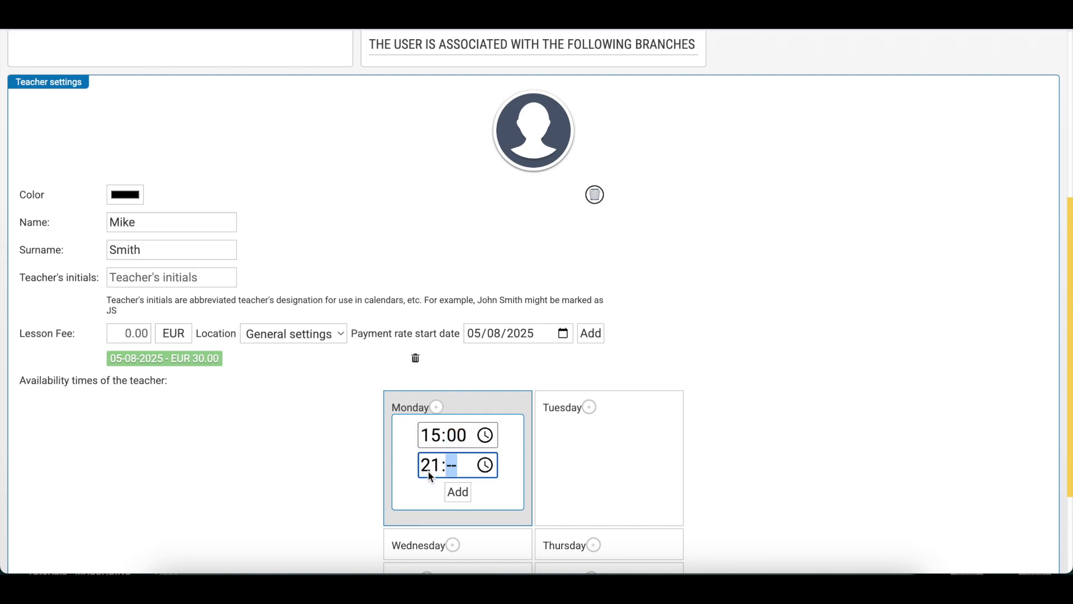
pyautogui.click(456, 491)
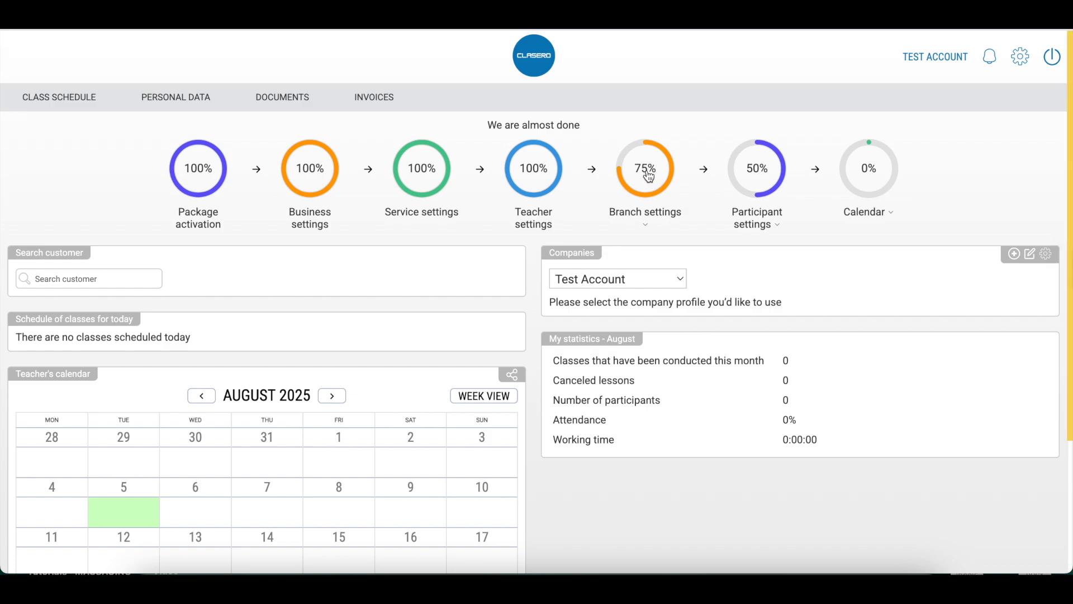
# From the home page's branch settings, add a new location named "Main Location"
pyautogui.click(648, 177)
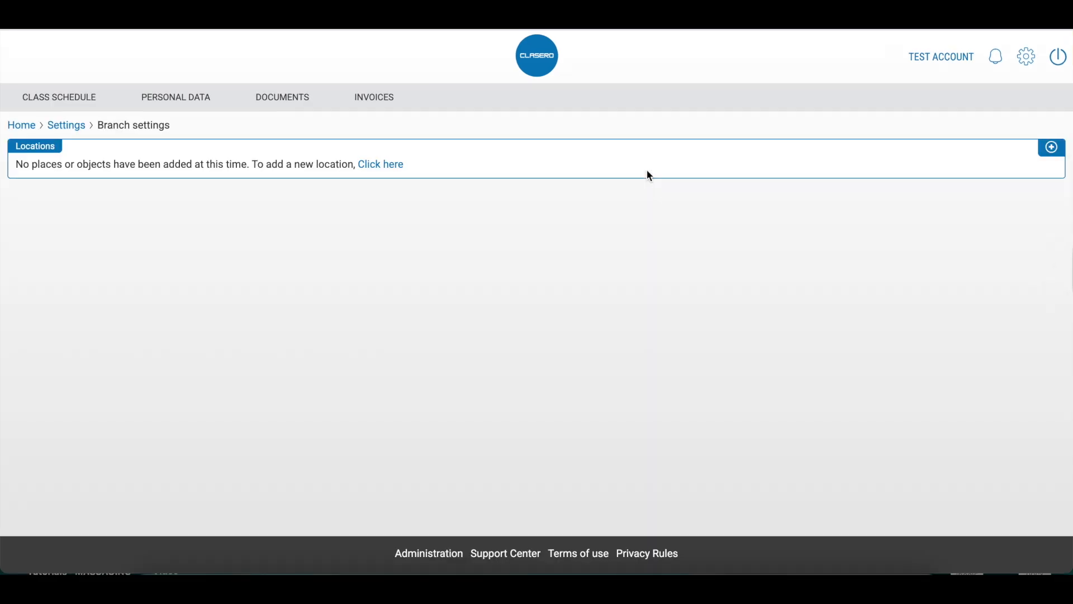
pyautogui.click(1051, 147)
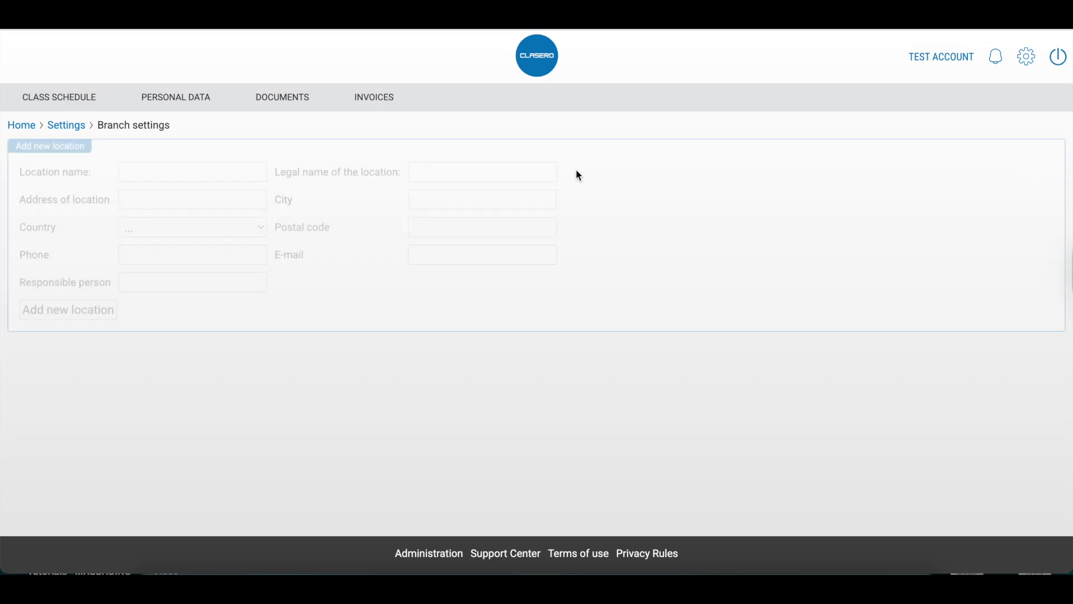
pyautogui.click(216, 174)
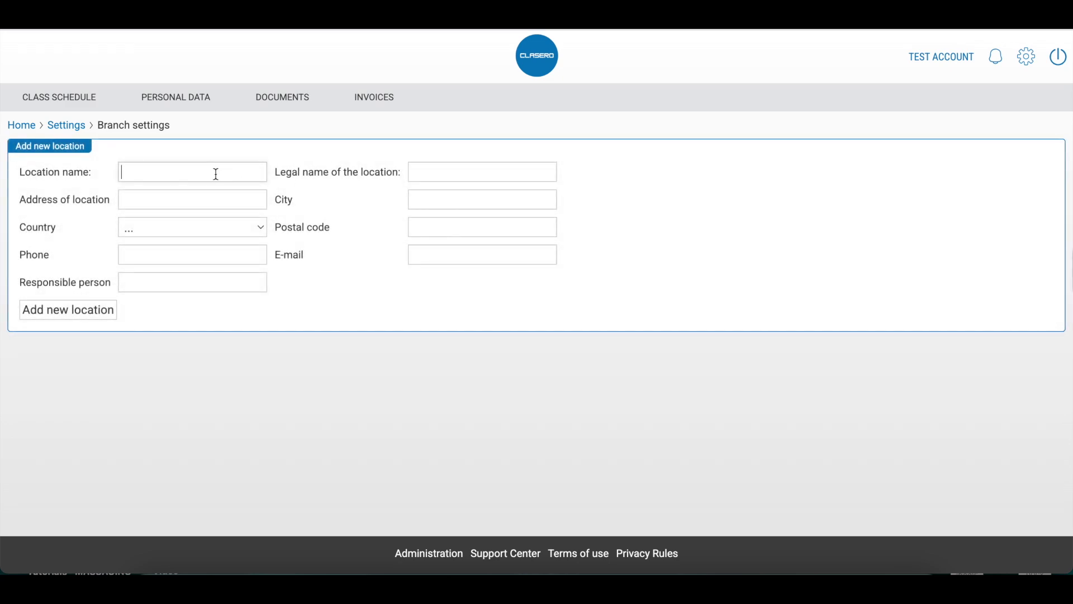
pyautogui.write('Main Location')
pyautogui.click(67, 306)
pyautogui.press('Return')
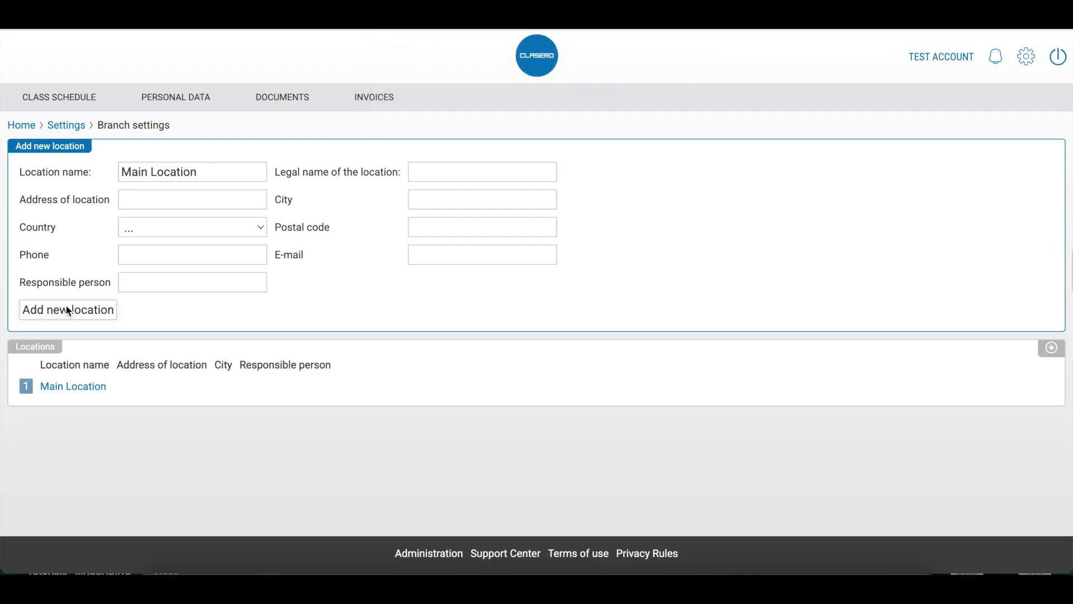
# Edit the premises of Main Location and add a room named "Ballroom"
pyautogui.click(64, 387)
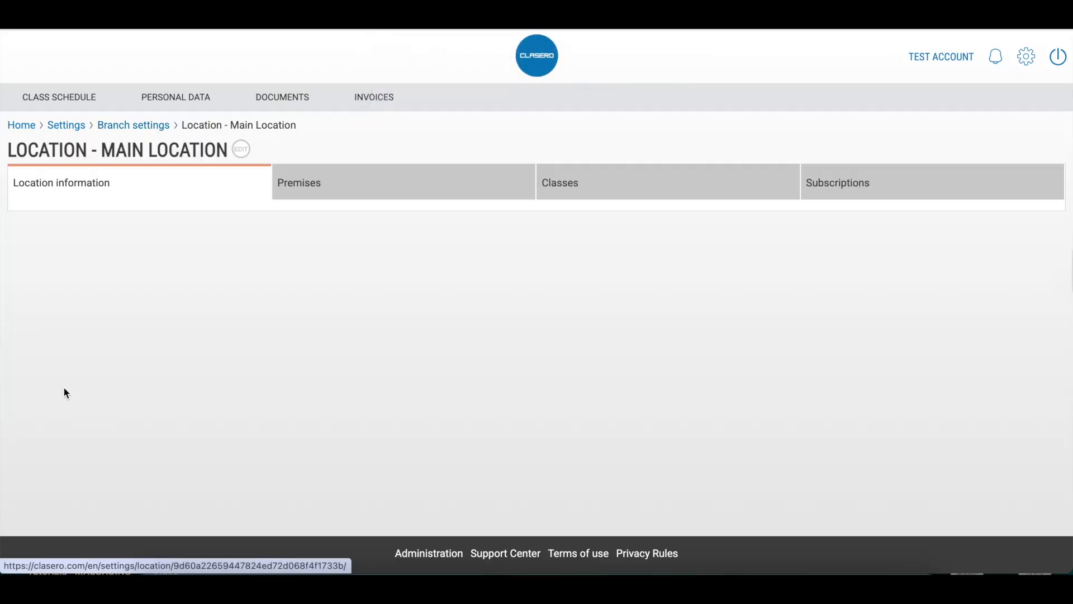
pyautogui.click(312, 185)
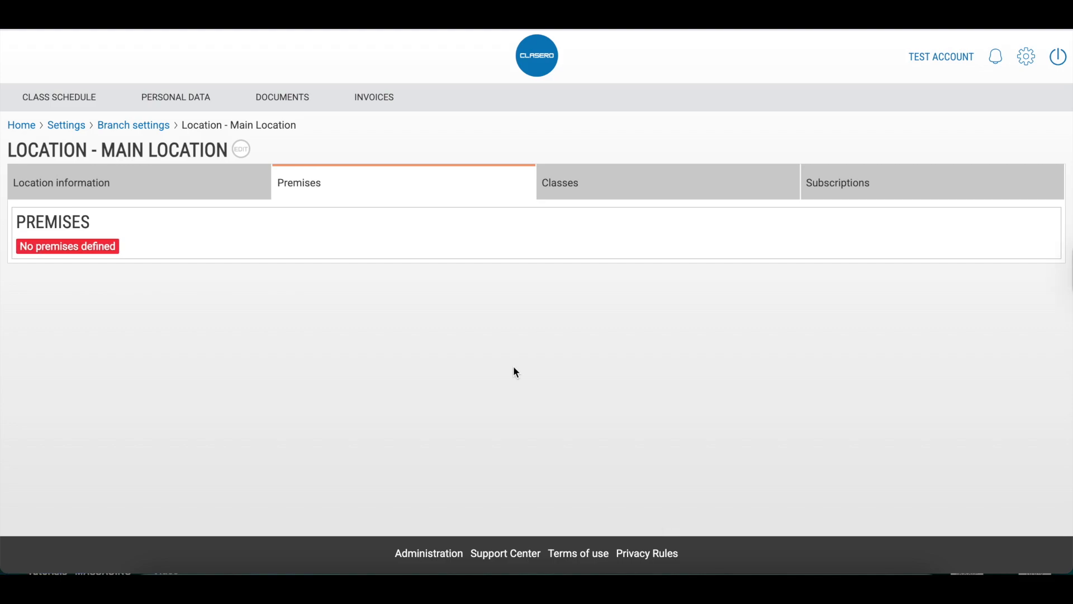
pyautogui.click(242, 149)
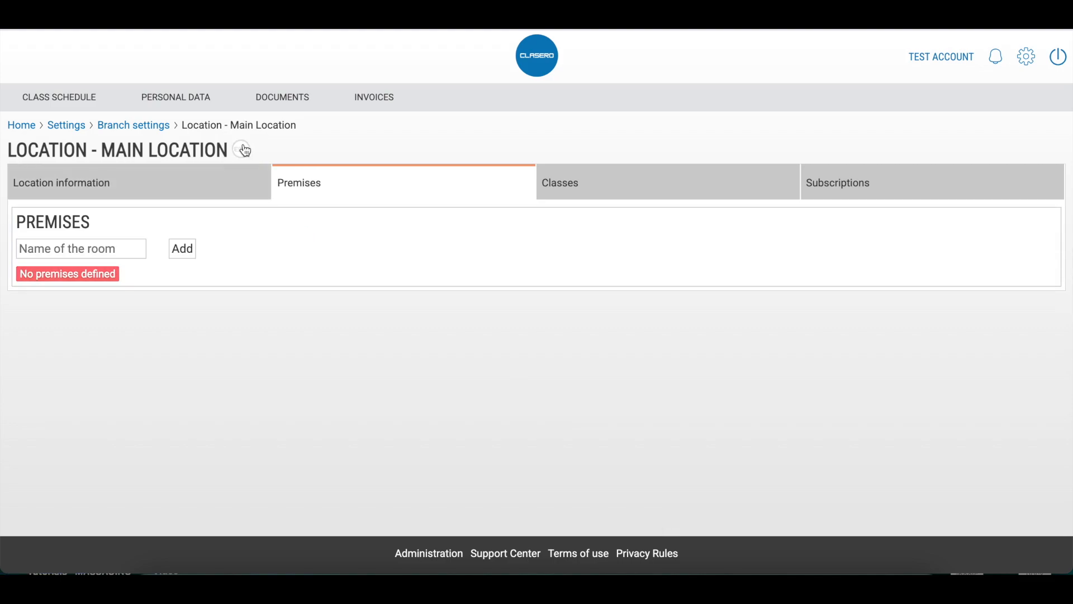
pyautogui.click(122, 242)
pyautogui.write('Bal')
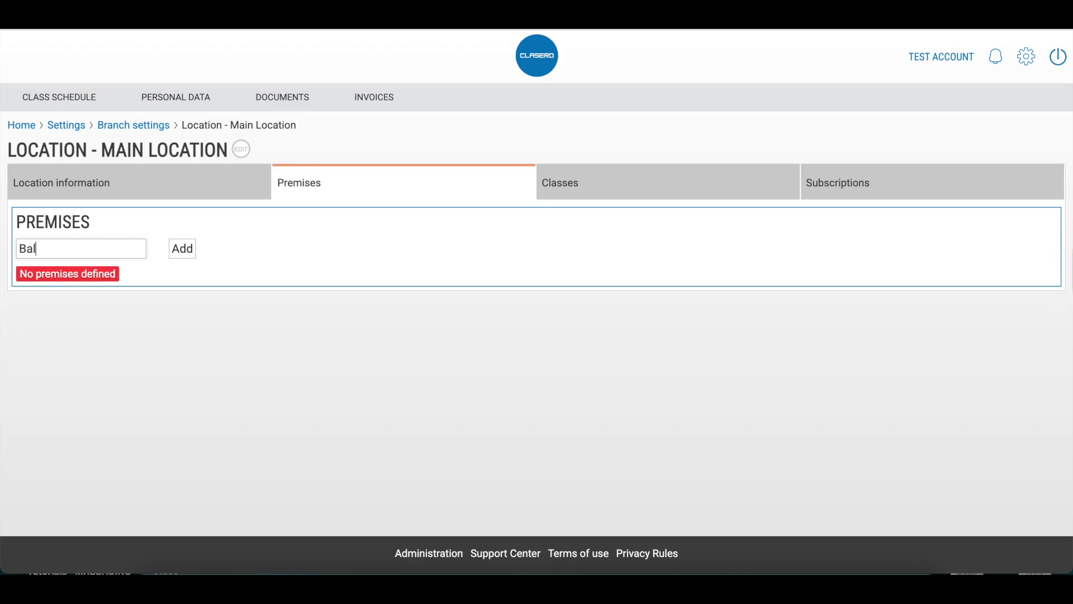
pyautogui.write('lroom')
pyautogui.click(173, 253)
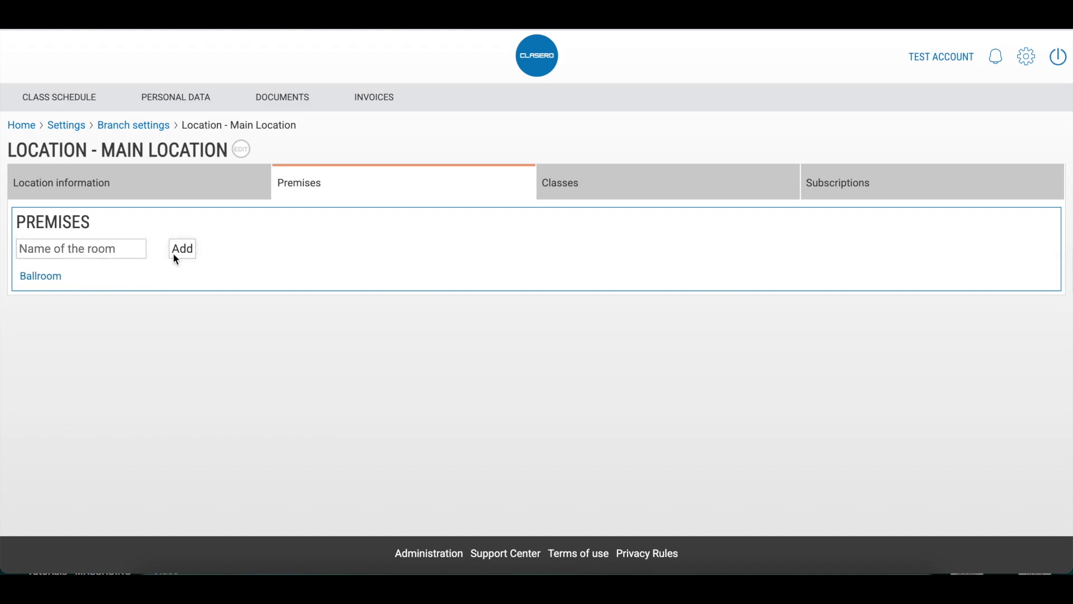
# Add a second room named "Classroom 1" to the Main Location premises
pyautogui.click(128, 250)
pyautogui.write('Classroom')
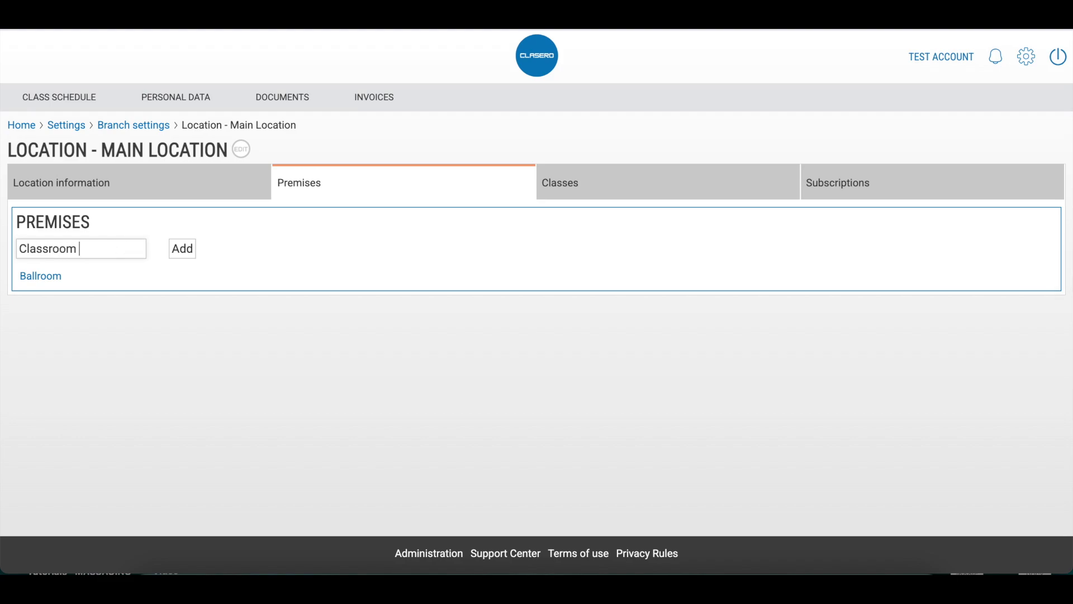
pyautogui.write(' 1')
pyautogui.click(192, 254)
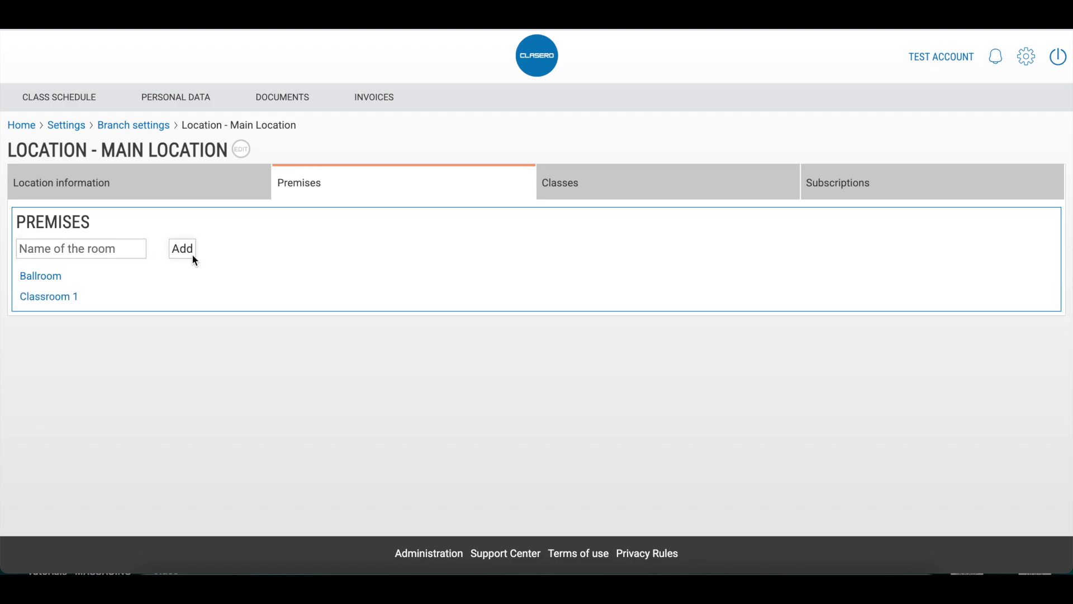
# Add a Monday availability time from 15:00 to 21:00 for the Ballroom
pyautogui.click(55, 273)
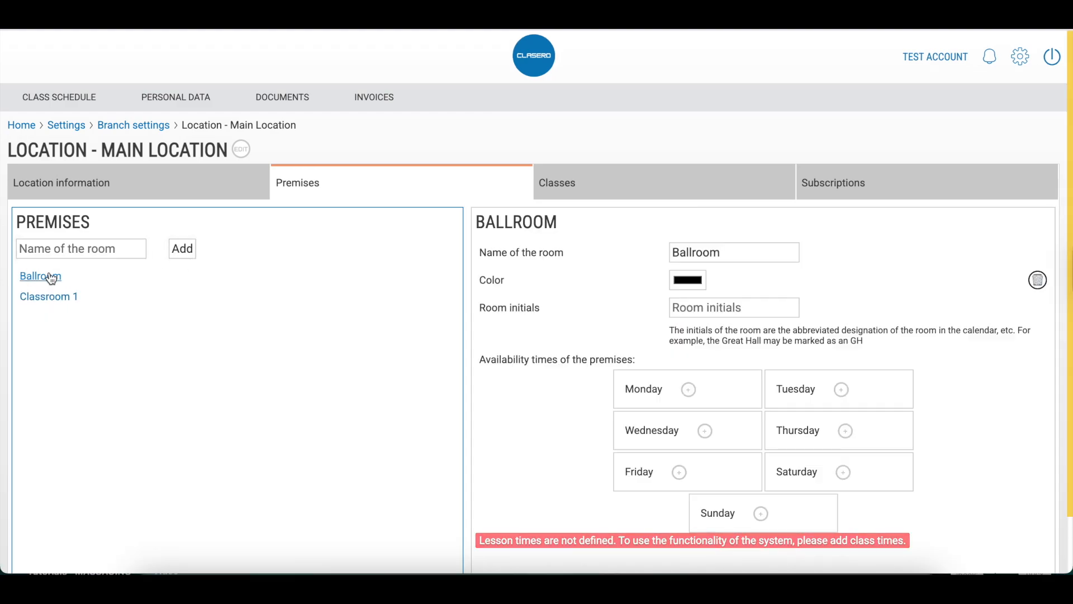
pyautogui.scroll(-1, 319, 266)
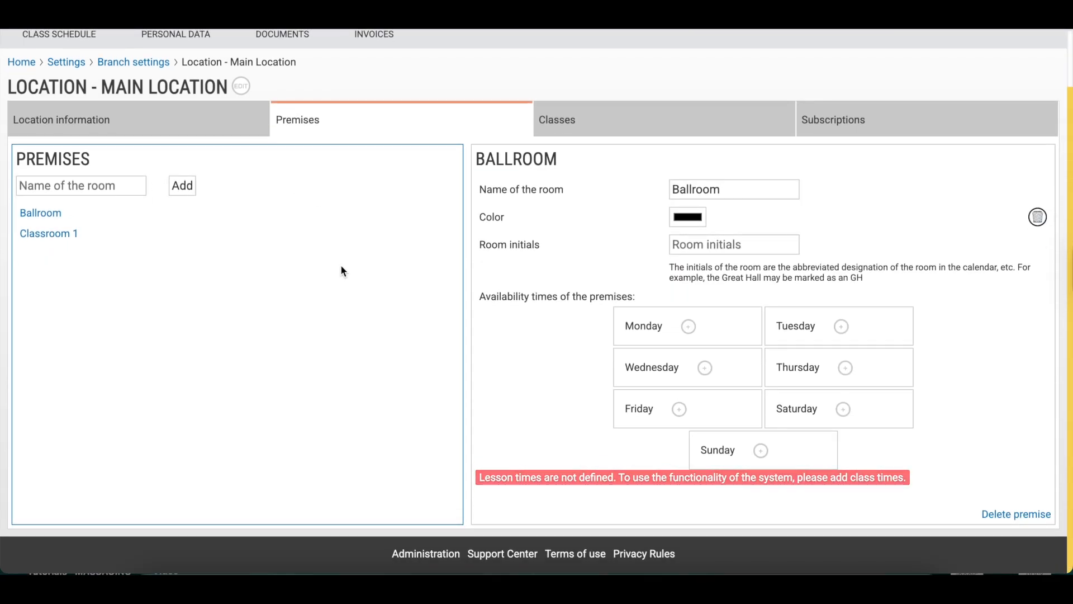
pyautogui.click(689, 327)
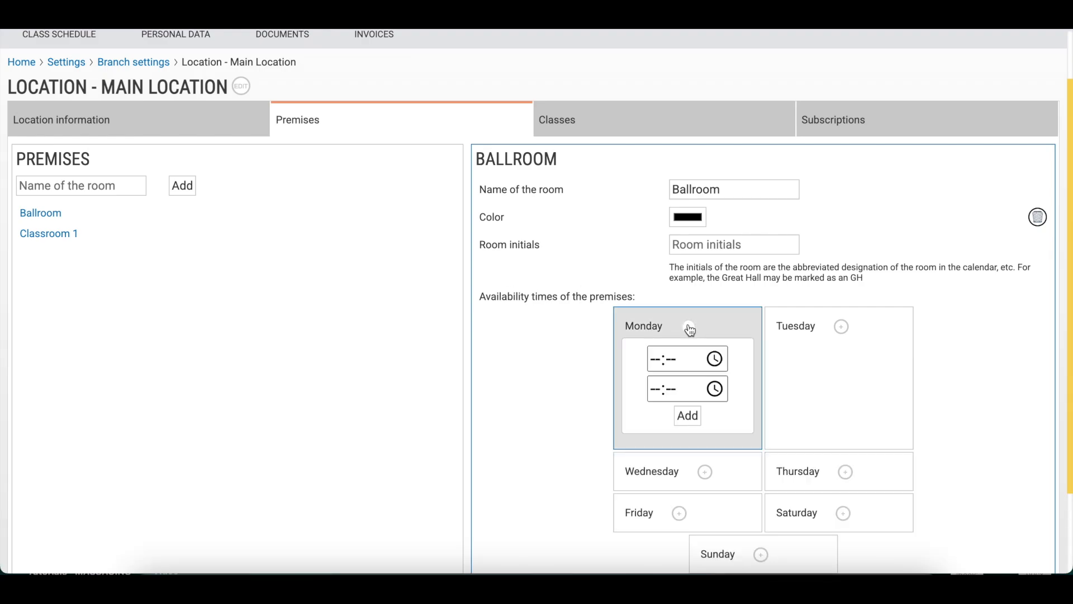
pyautogui.click(655, 362)
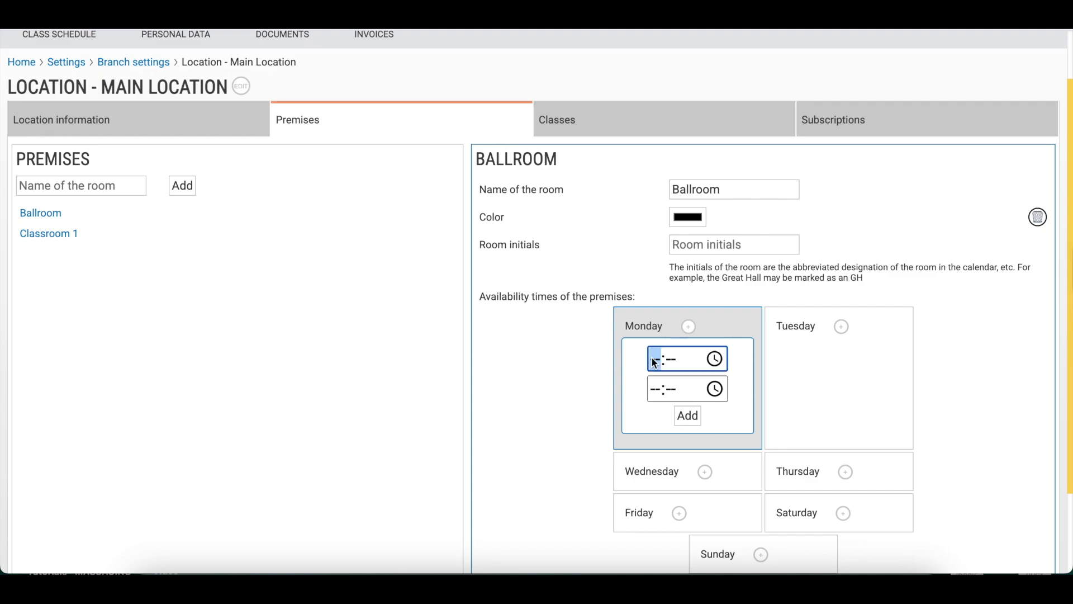
pyautogui.write('1500')
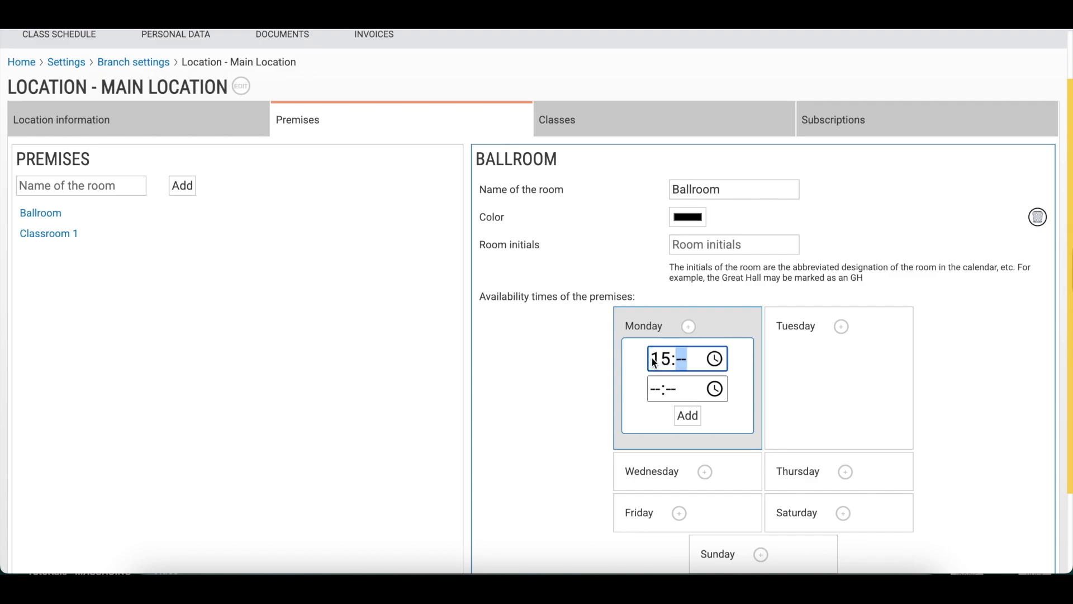
pyautogui.click(662, 398)
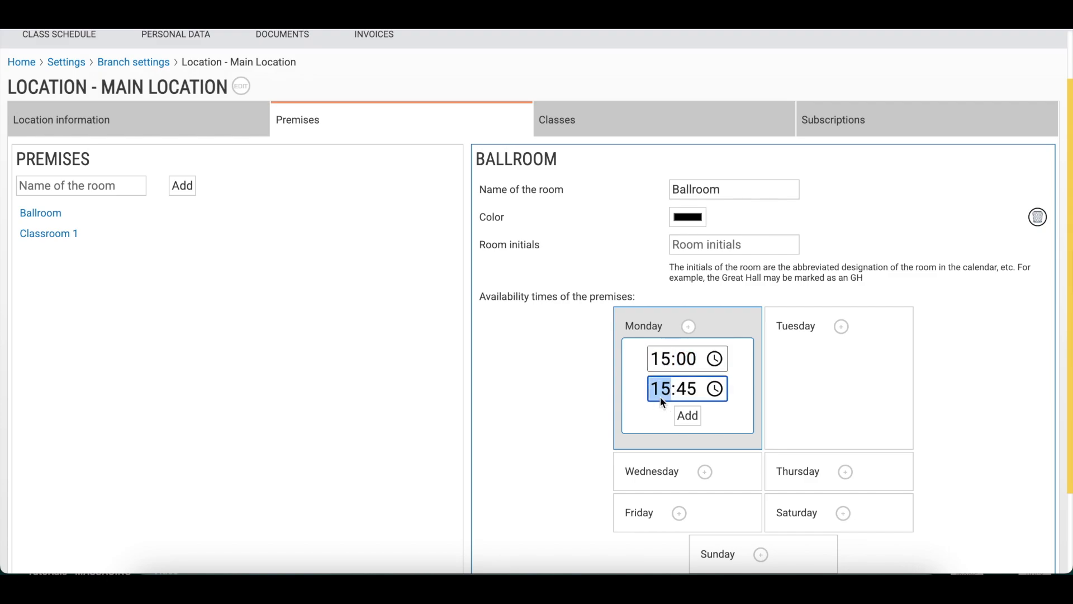
pyautogui.write('2100')
pyautogui.click(689, 425)
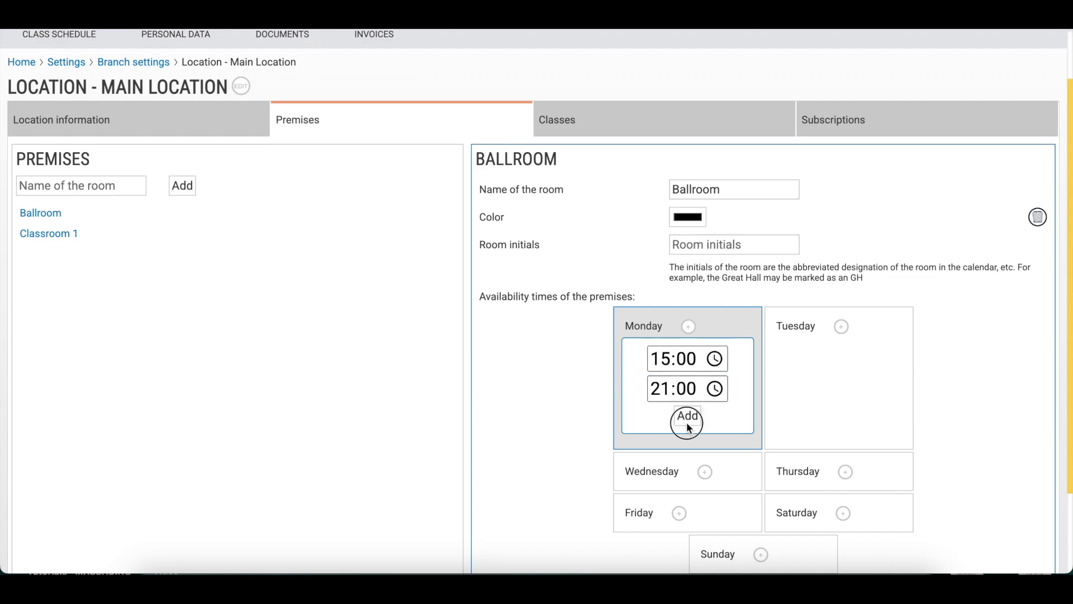
# Add two classes named "Dance 4-7yo" and "Football 4-7 yo" to Main Location
pyautogui.click(619, 114)
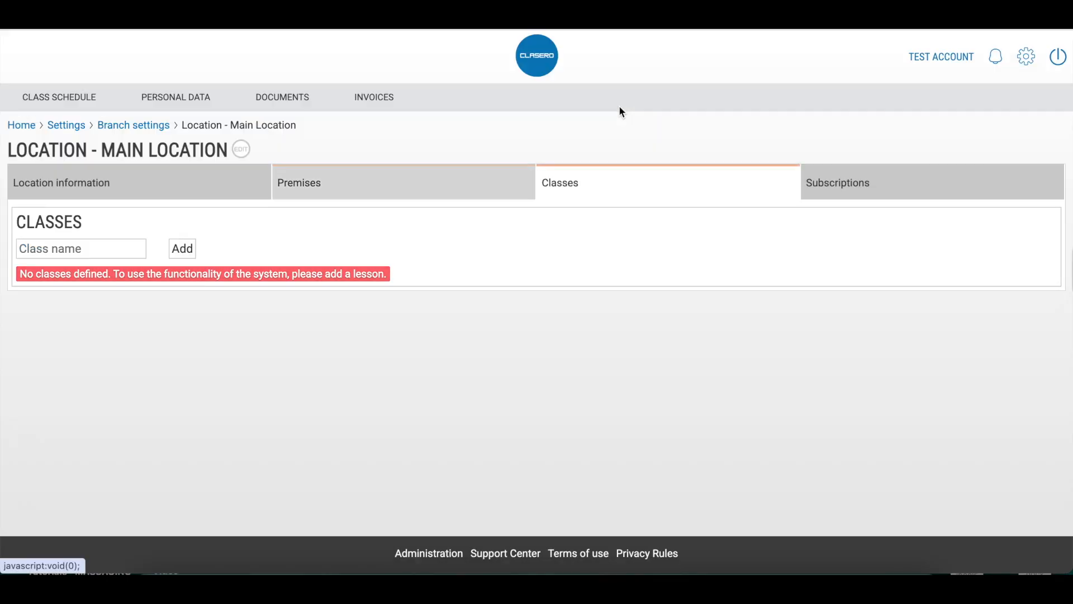
pyautogui.click(107, 254)
pyautogui.write('Dance 4-7yo')
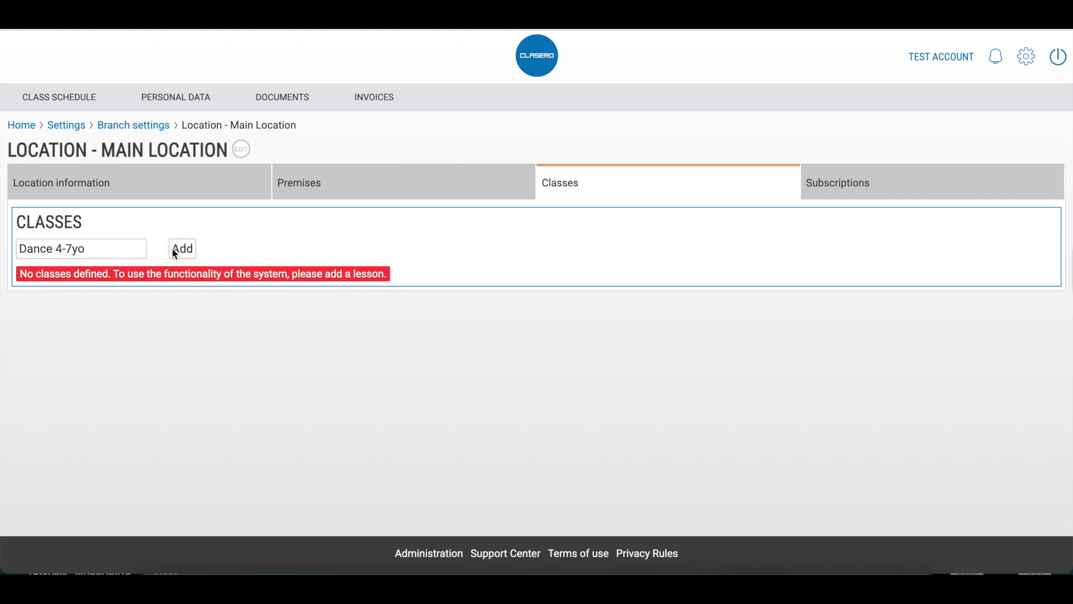
pyautogui.click(174, 251)
pyautogui.write('Football')
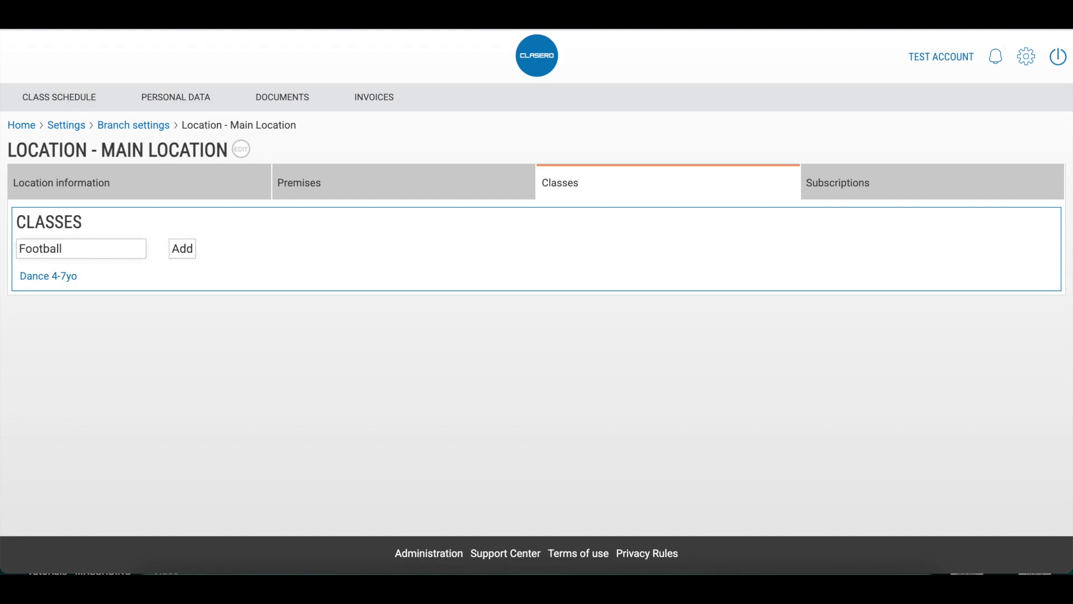
pyautogui.write(' 4-7 yo')
pyautogui.click(171, 249)
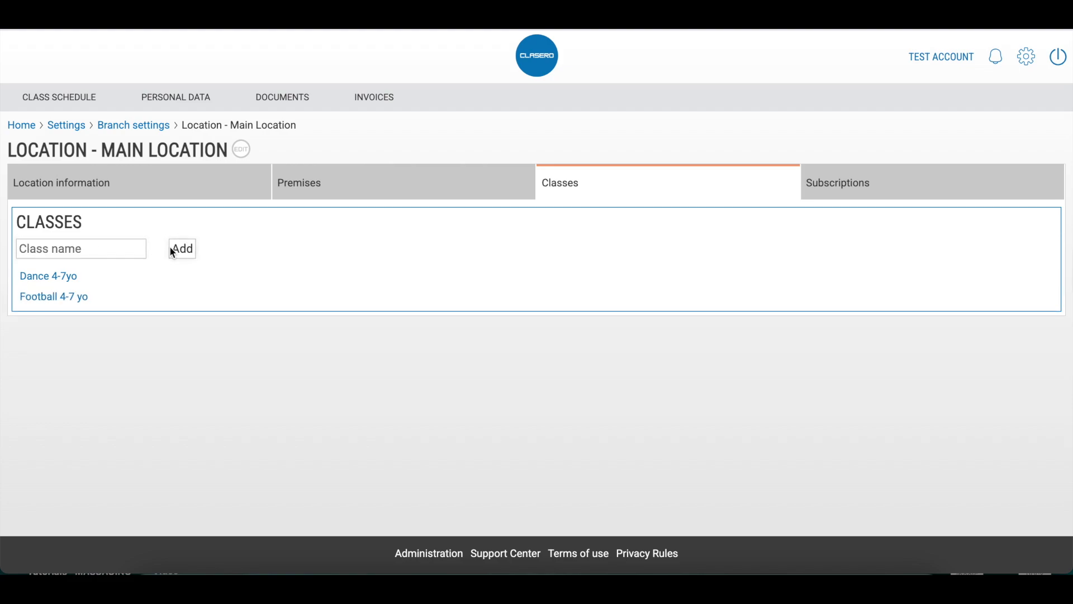
# Assign the Dancing 4-7 yo service to the Dance 4-7yo class and add a blank row to its list of participants
pyautogui.click(48, 278)
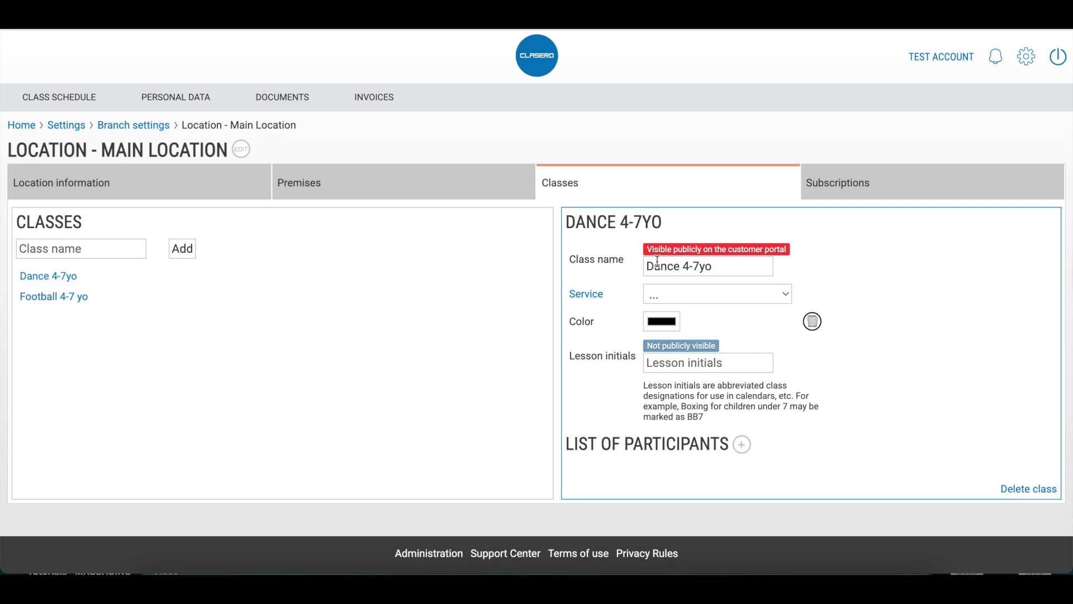
pyautogui.click(740, 298)
pyautogui.click(726, 317)
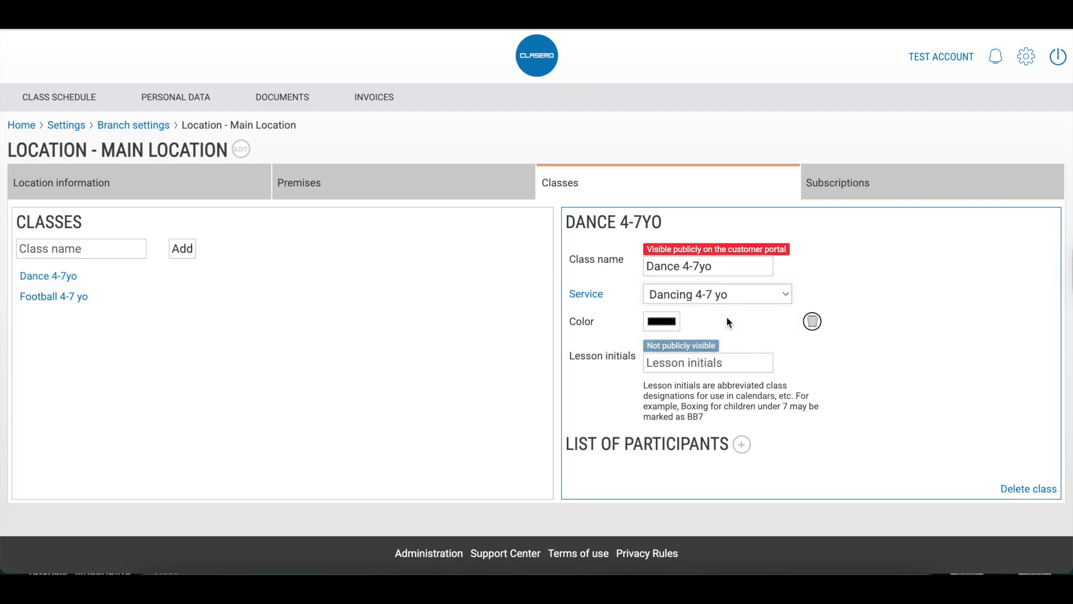
pyautogui.click(743, 446)
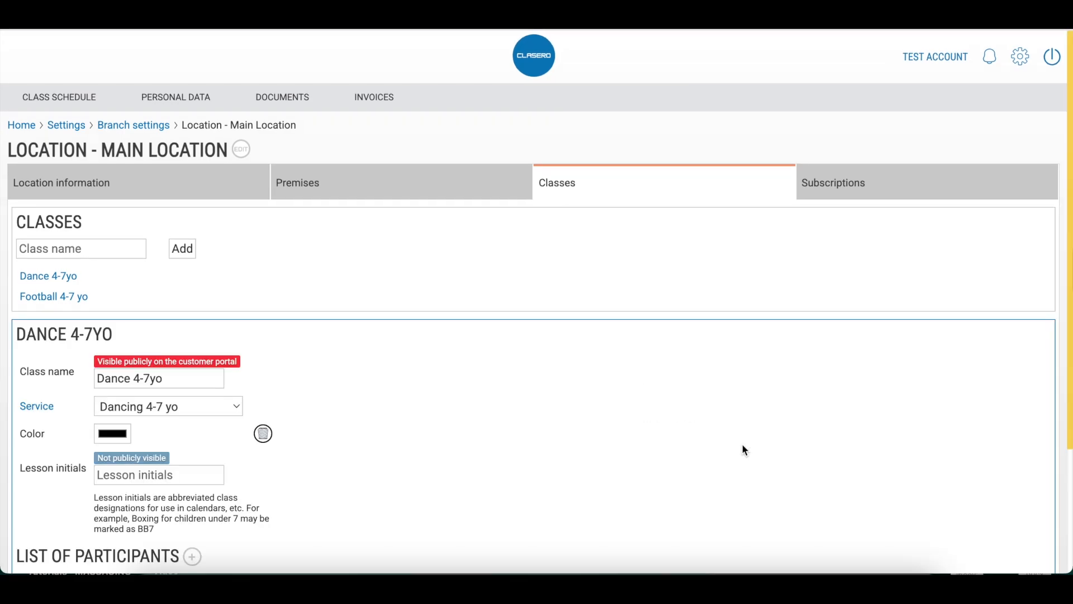
pyautogui.scroll(-3, 743, 445)
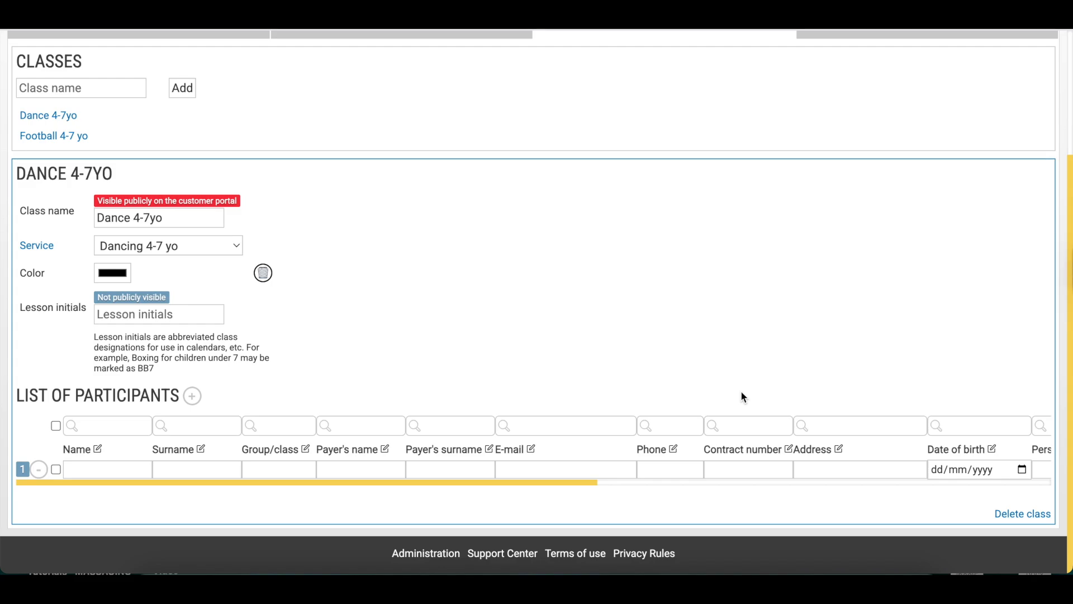
pyautogui.scroll(2, 699, 382)
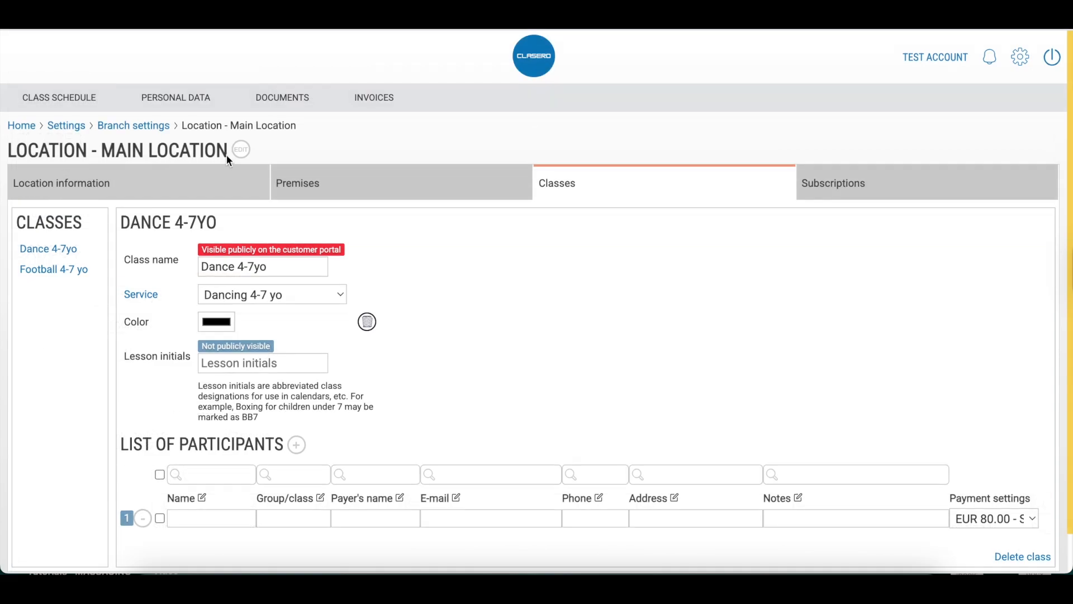
# Open the visitor data page from the personal data section and show the participant list for Main Location
pyautogui.moveTo(168, 99)
pyautogui.click(164, 124)
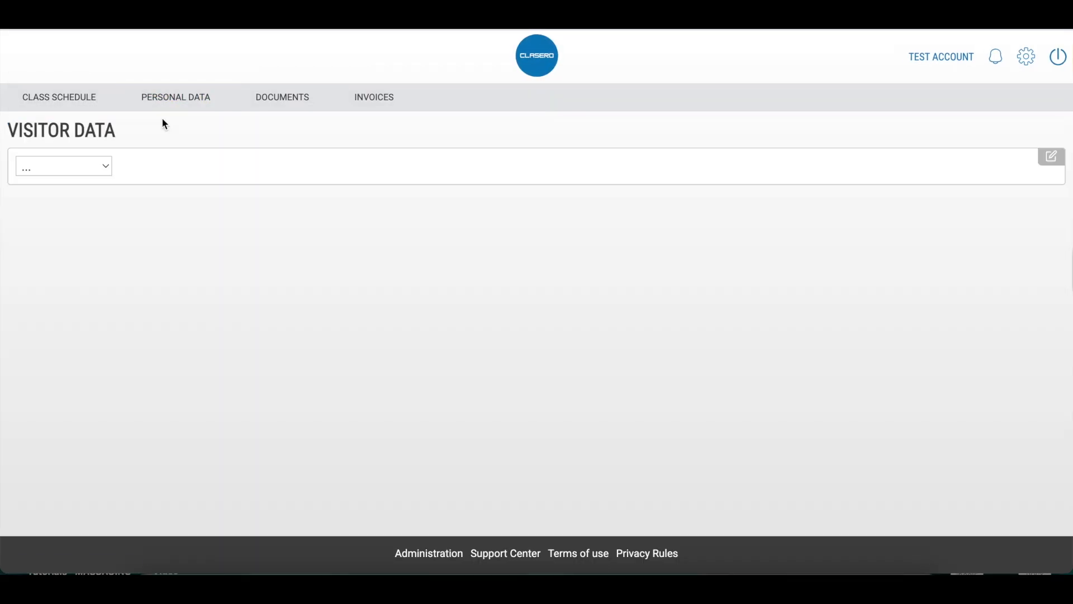
pyautogui.click(92, 169)
pyautogui.click(86, 186)
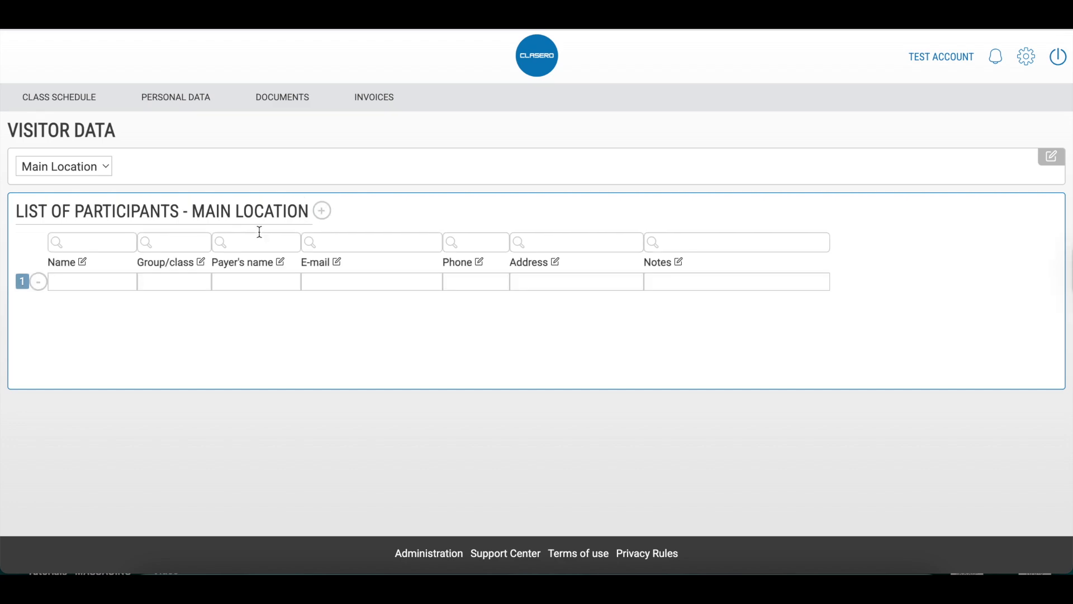
# Check the available participant columns and reorder them to Payer's name, Name, E-mail, Group/class, Phone, Address, Notes
pyautogui.click(280, 262)
pyautogui.scroll(-2, 298, 305)
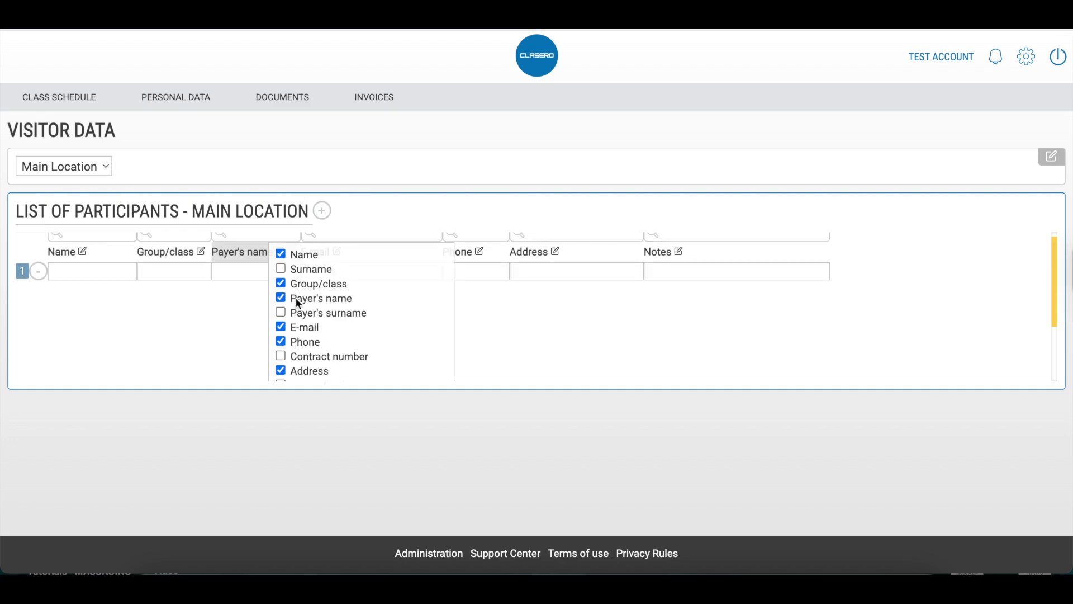
pyautogui.scroll(-3, 298, 303)
pyautogui.click(216, 312)
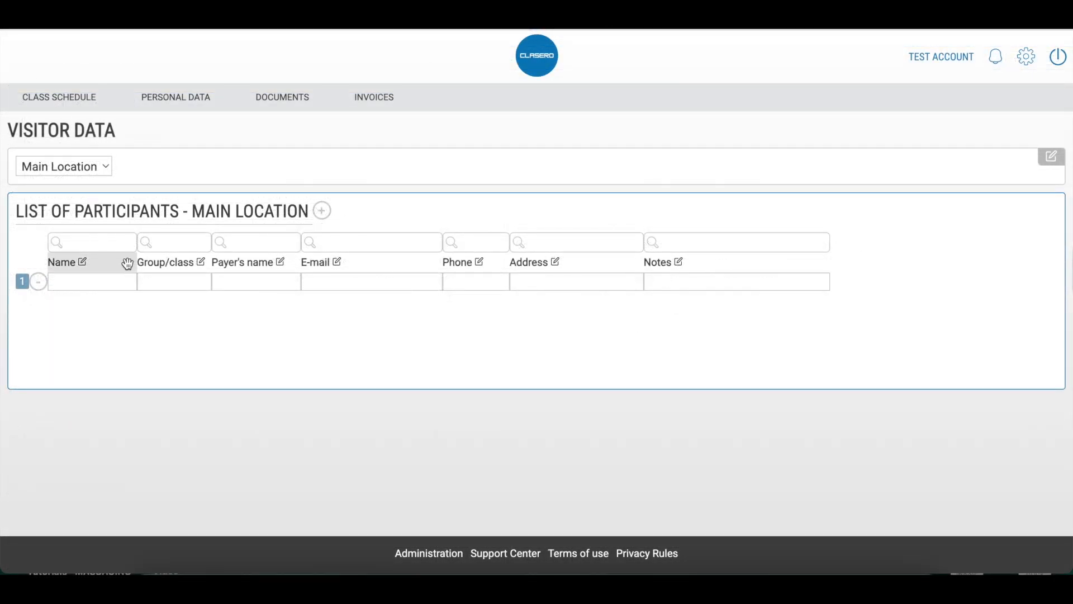
pyautogui.moveTo(153, 262); pyautogui.dragTo(443, 258)
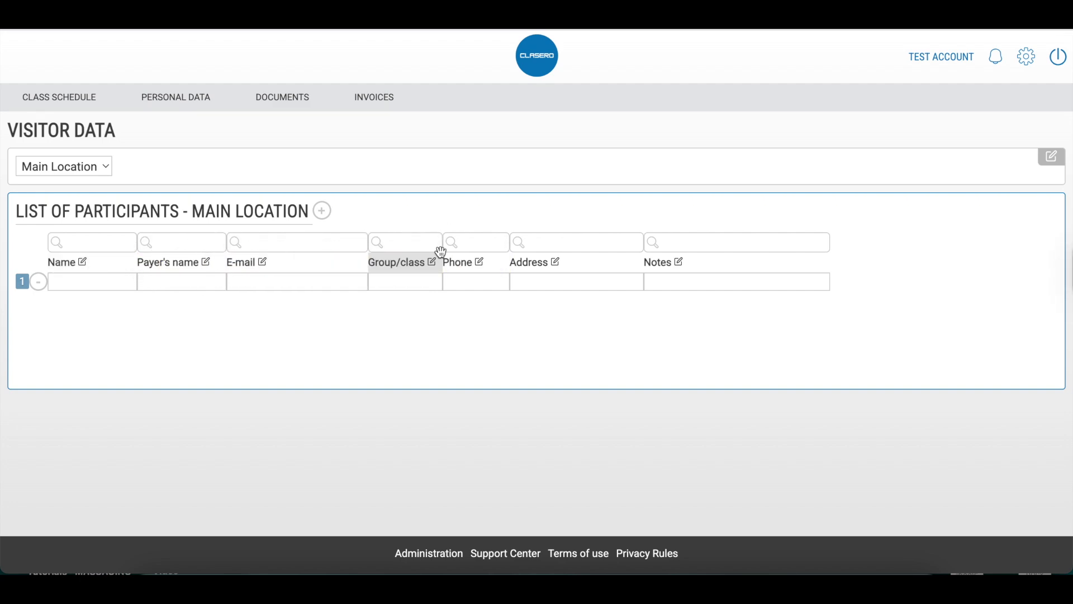
pyautogui.moveTo(175, 260); pyautogui.dragTo(79, 260)
# Copy the participant rows A2:G16 from the spreadsheet and paste them into Main Location's participant list, allowing clipboard access
pyautogui.moveTo(77, 162); pyautogui.dragTo(838, 394)
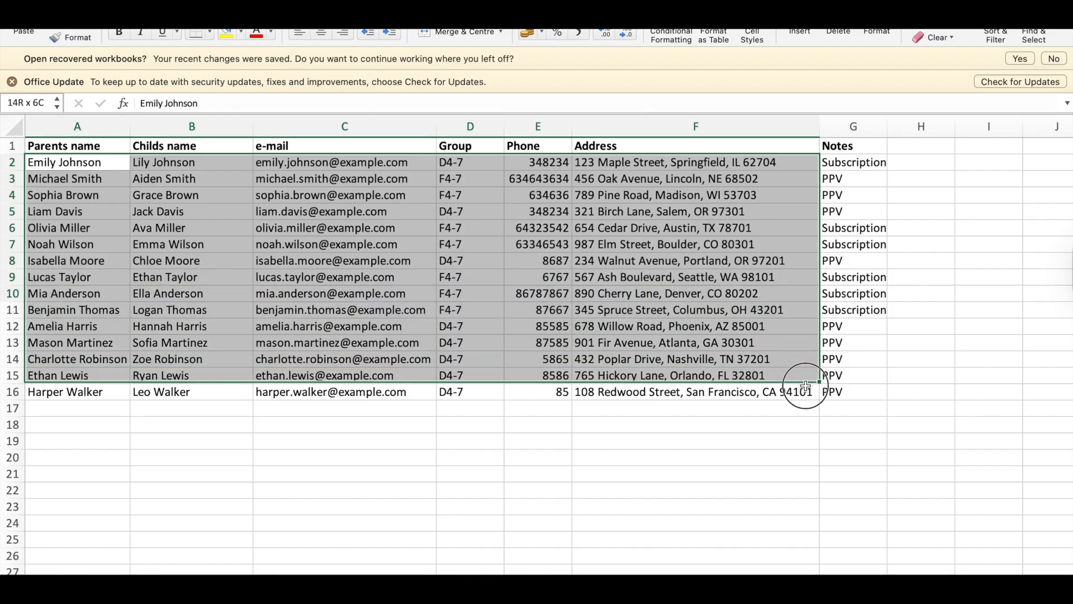
pyautogui.press('super+c')
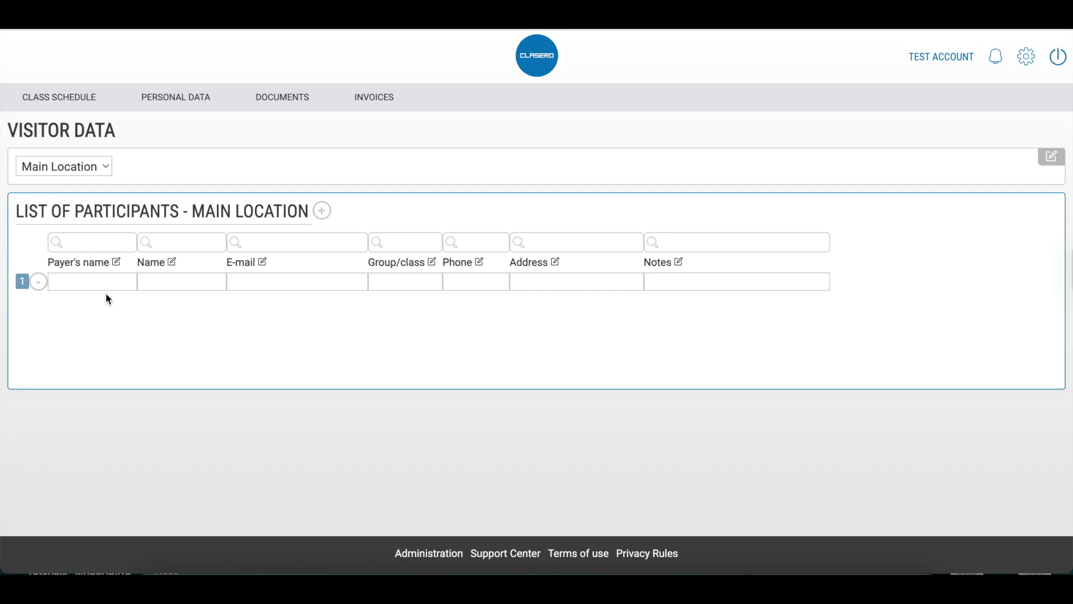
pyautogui.click(96, 281)
pyautogui.press('super+v')
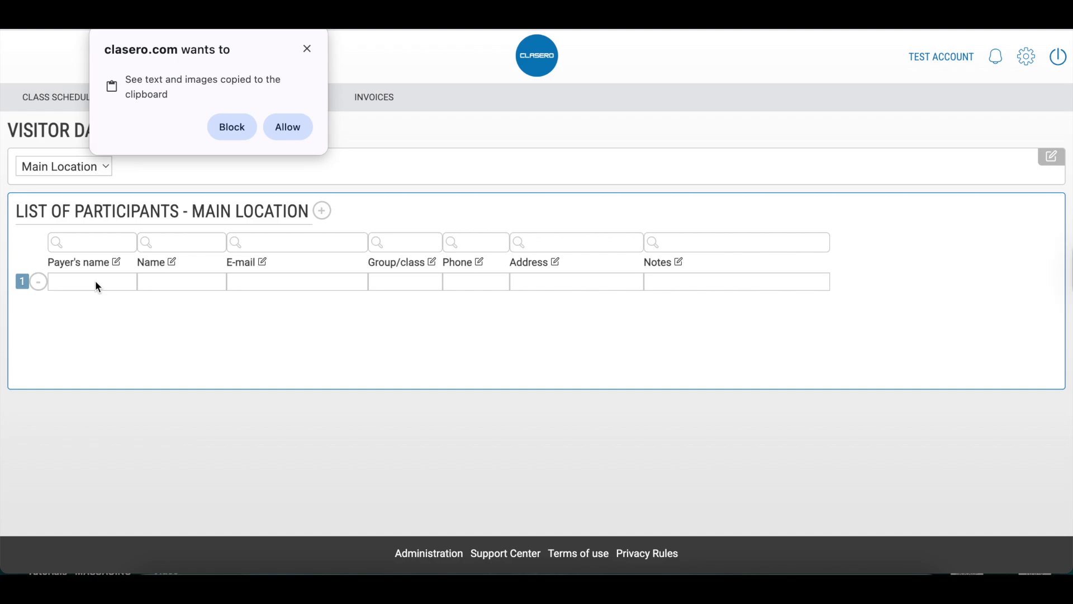
pyautogui.click(293, 131)
pyautogui.scroll(-2, 648, 301)
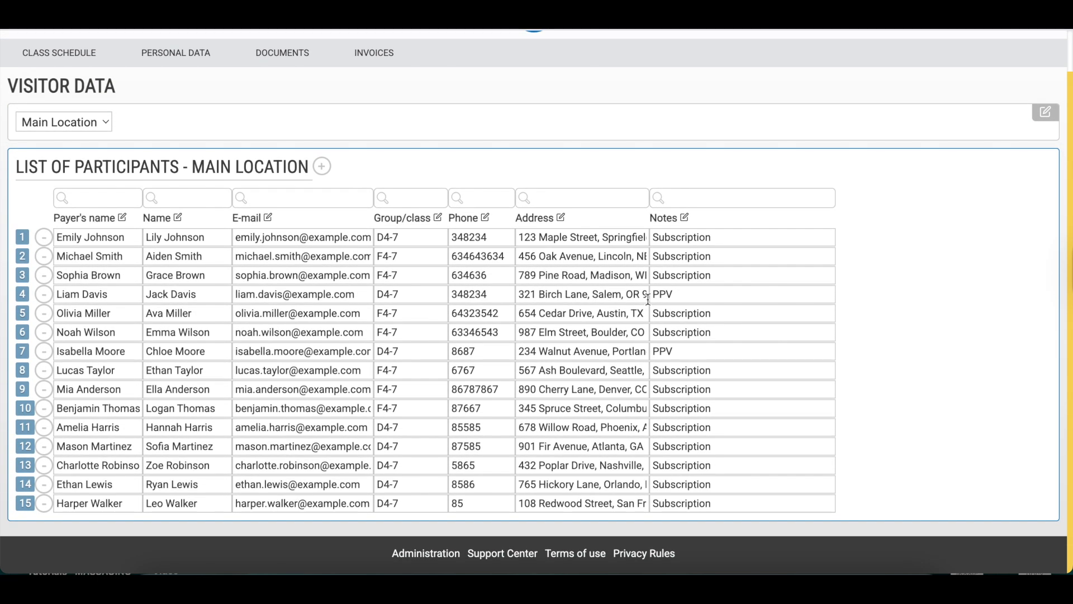
pyautogui.scroll(2, 648, 300)
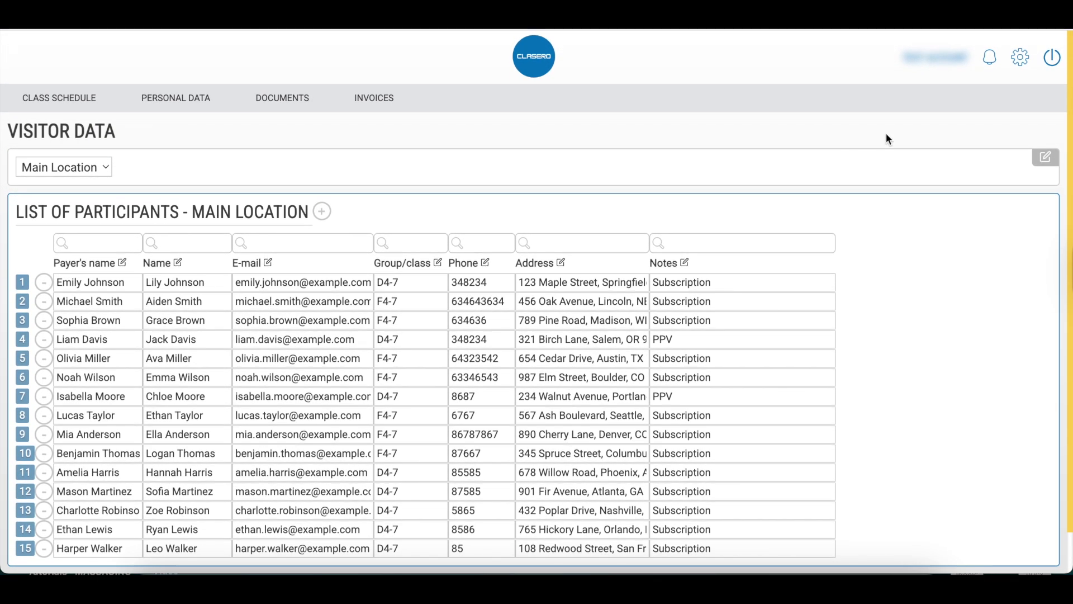
# Return to the Main Location branch settings and open the Dance 4-7yo class for editing
pyautogui.click(990, 56)
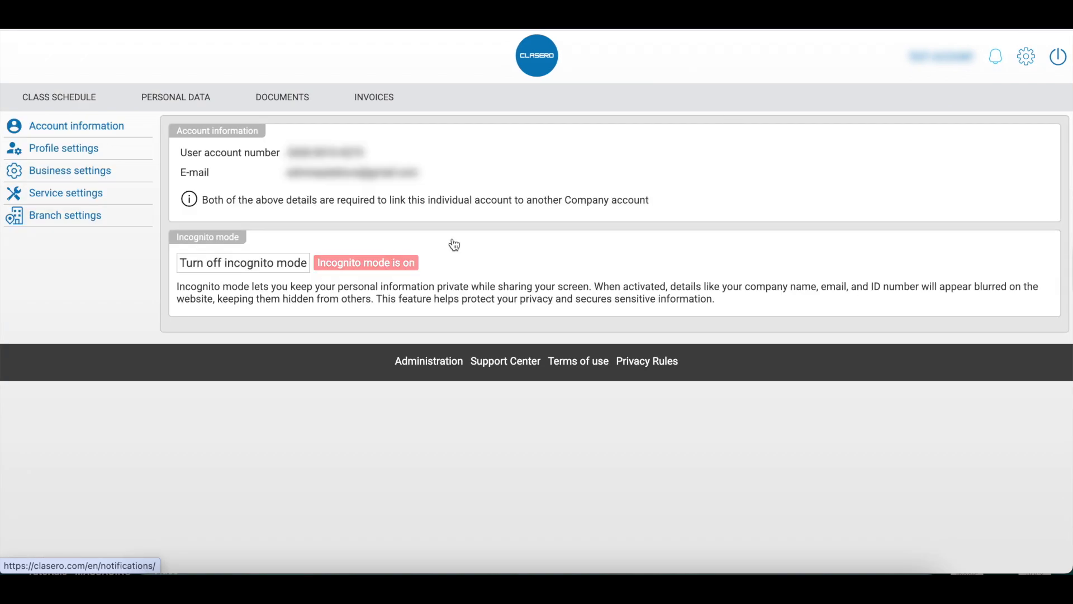
pyautogui.click(66, 220)
pyautogui.click(82, 192)
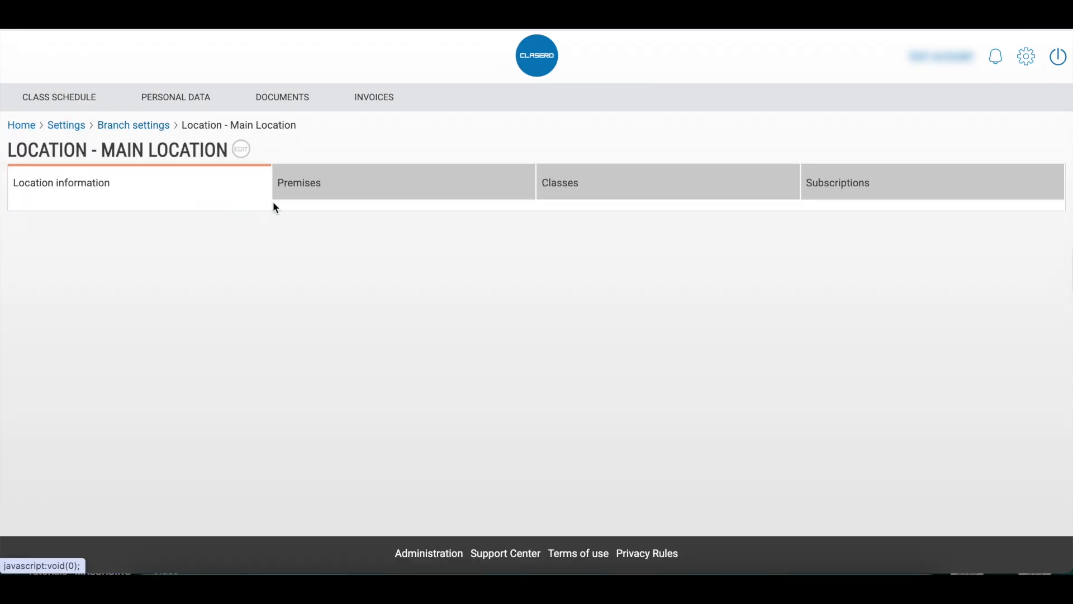
pyautogui.click(565, 184)
pyautogui.click(48, 239)
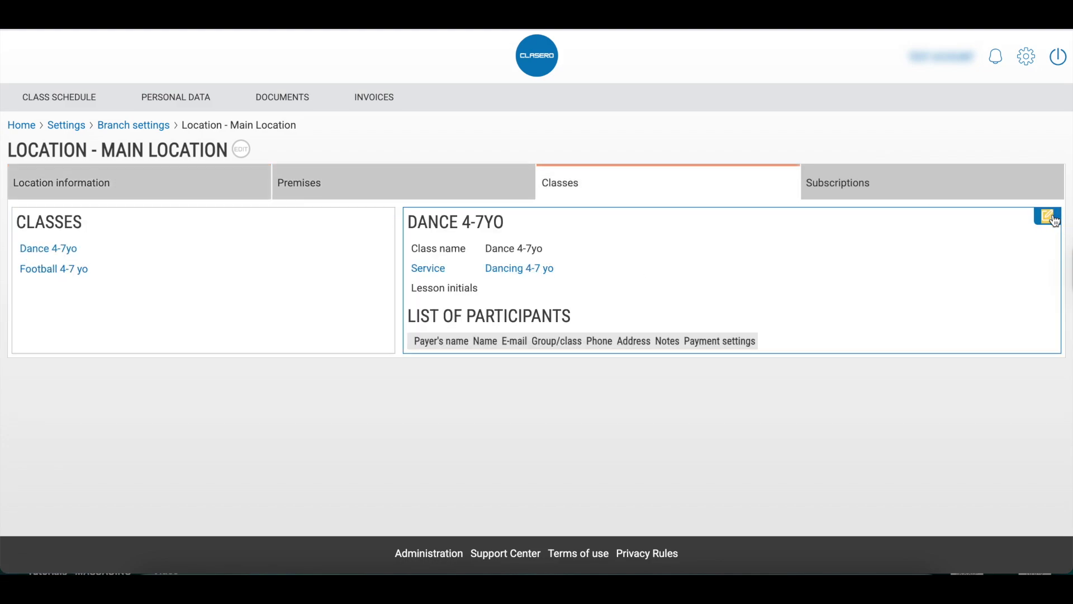
pyautogui.click(1054, 217)
# Filter the Dance 4-7yo participants by Group/class "D" and select all the filtered participants for the class
pyautogui.scroll(-3, 653, 340)
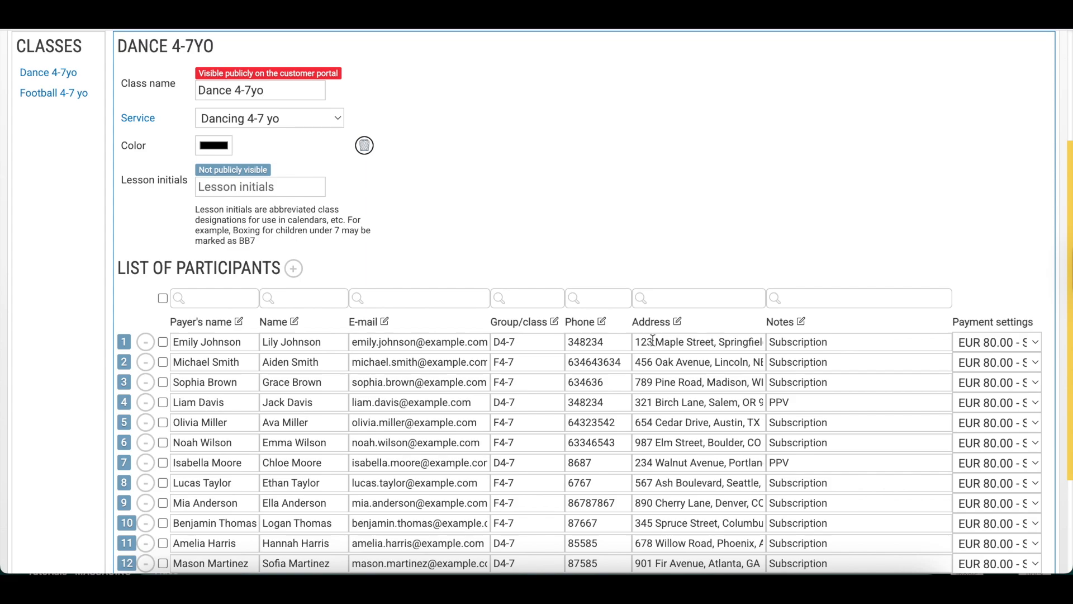
pyautogui.scroll(-2, 652, 340)
pyautogui.click(530, 216)
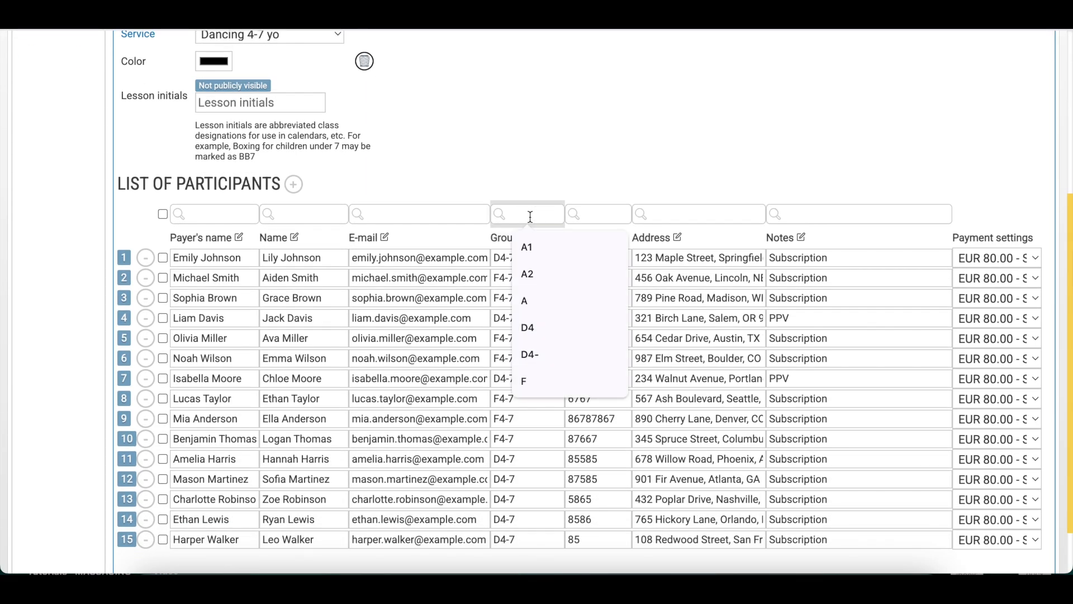
pyautogui.write('D')
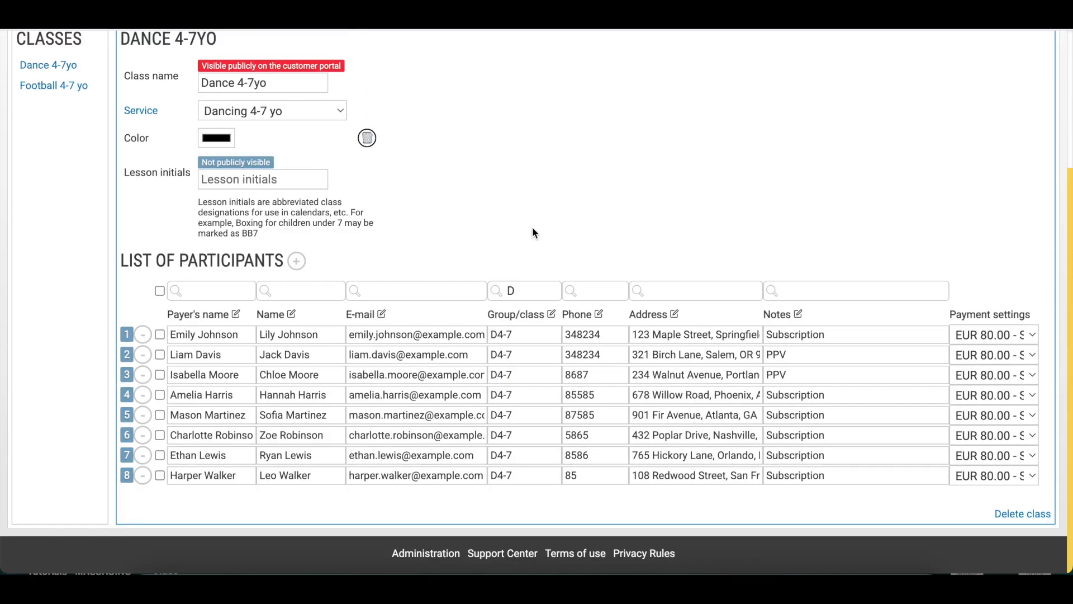
pyautogui.click(160, 291)
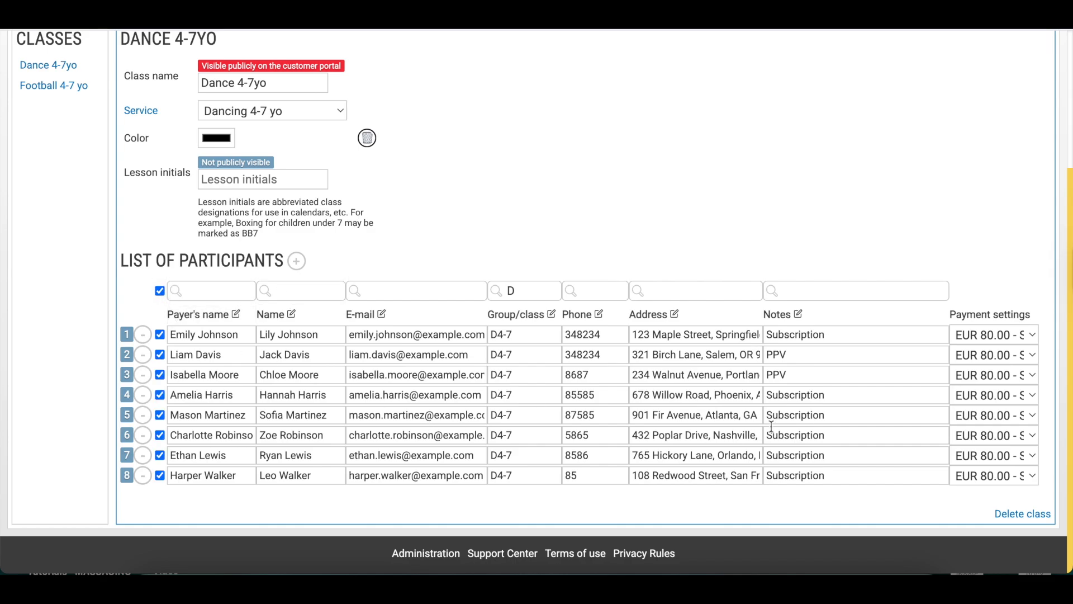
# Set the payment settings of the two selected dance participants noted as PPV to EUR 10.00 - Cost per lesson
pyautogui.click(989, 352)
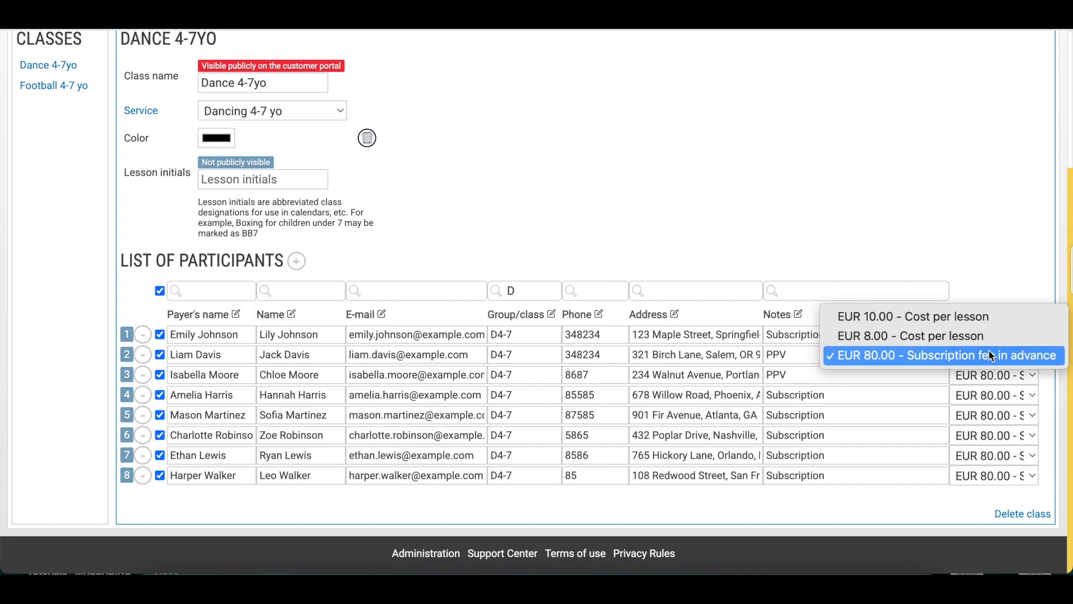
pyautogui.click(972, 320)
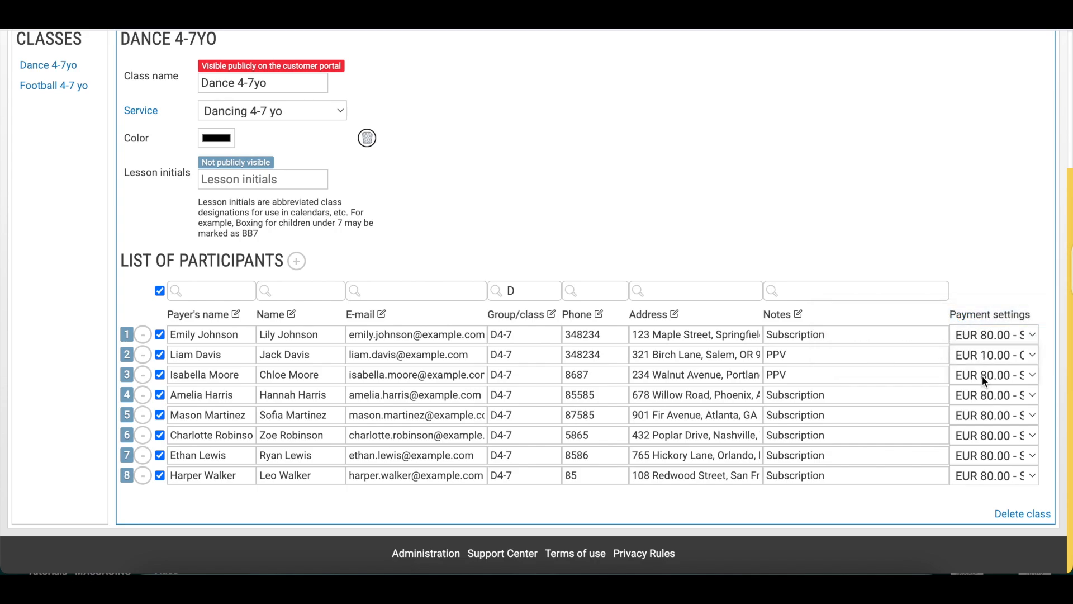
pyautogui.click(982, 375)
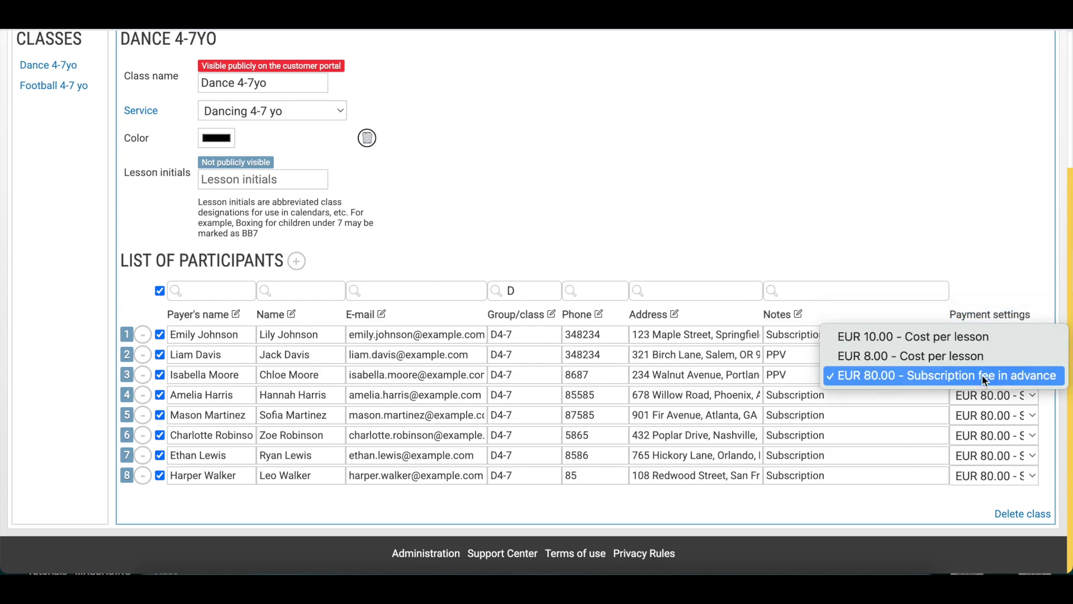
pyautogui.click(972, 339)
pyautogui.scroll(3, 559, 335)
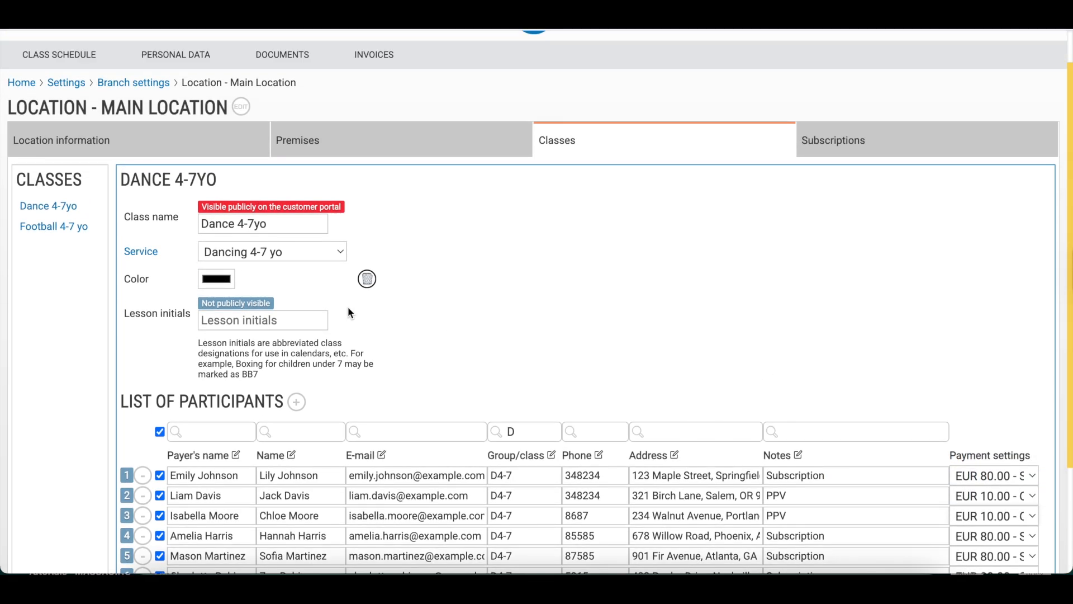
# Open the Football 4-7 yo class, filter its participants by Group/class "f", and select all the filtered participants
pyautogui.click(63, 231)
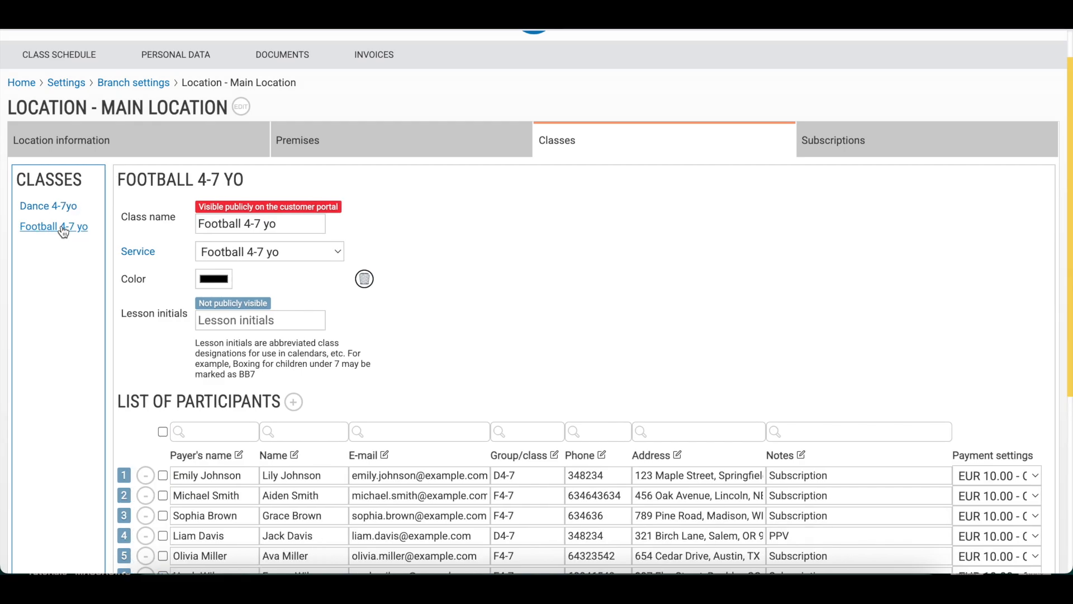
pyautogui.scroll(-3, 353, 324)
pyautogui.click(506, 273)
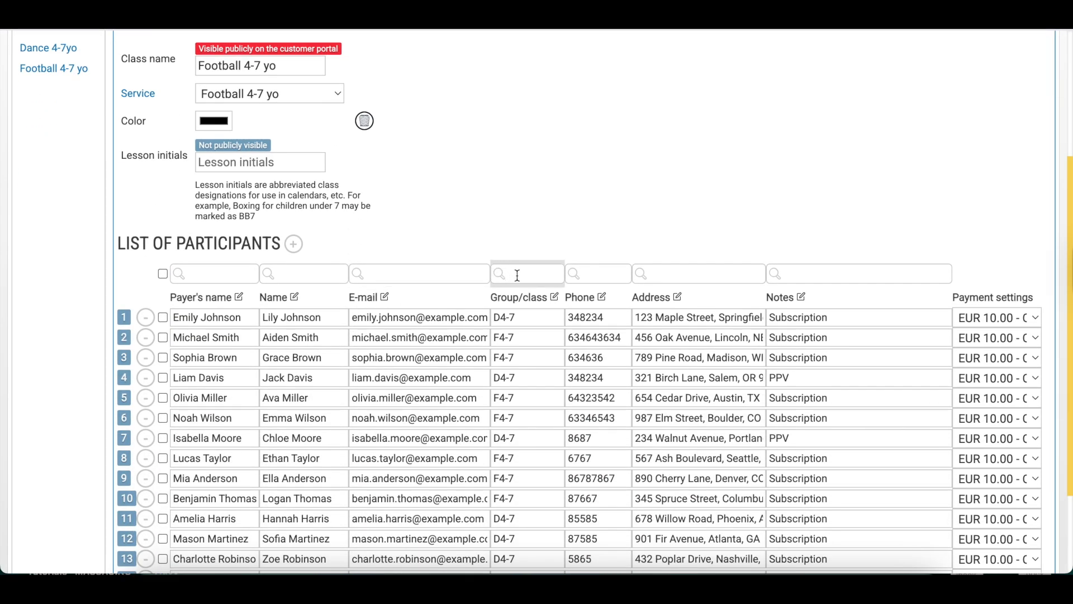
pyautogui.write('f')
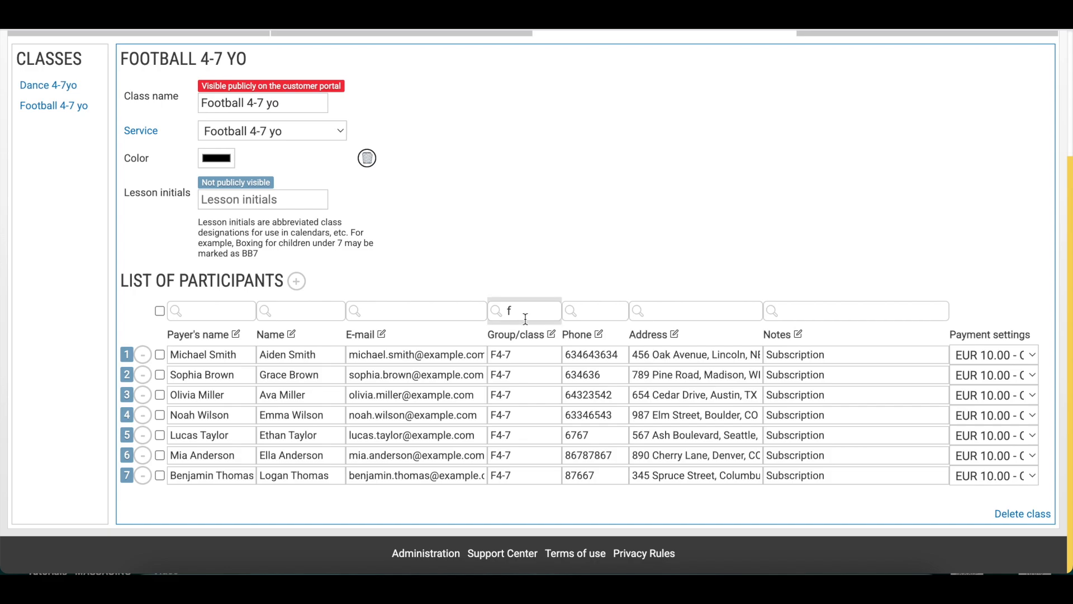
pyautogui.click(160, 311)
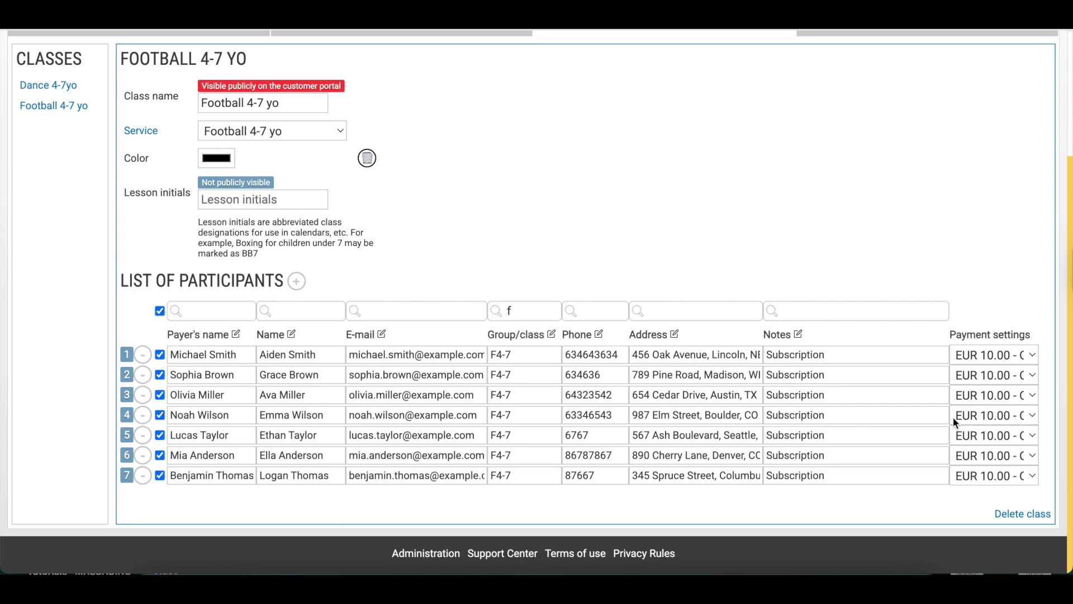
# Set the first two football participants' payment settings to EUR 80.00 - Subscription fee in advance, and return to the home page
pyautogui.click(1004, 354)
pyautogui.click(985, 394)
pyautogui.click(984, 375)
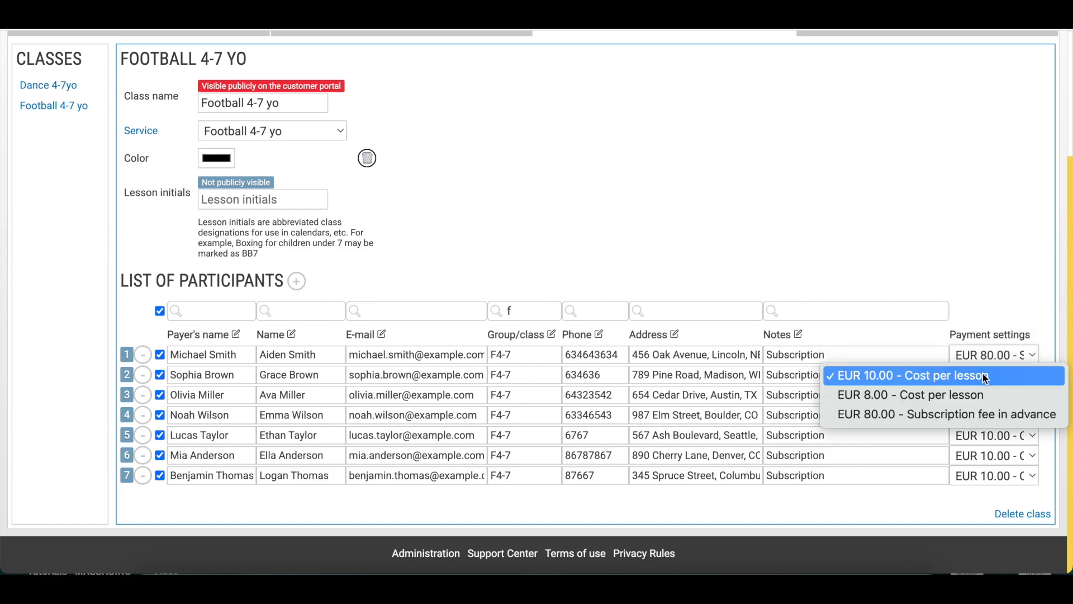
pyautogui.click(970, 418)
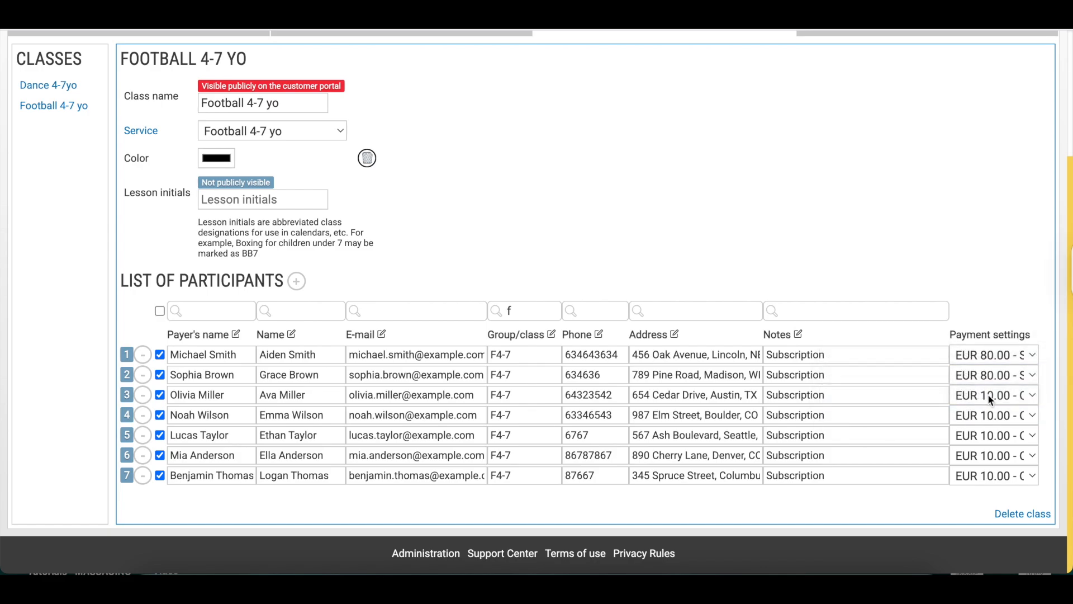
pyautogui.scroll(3, 988, 394)
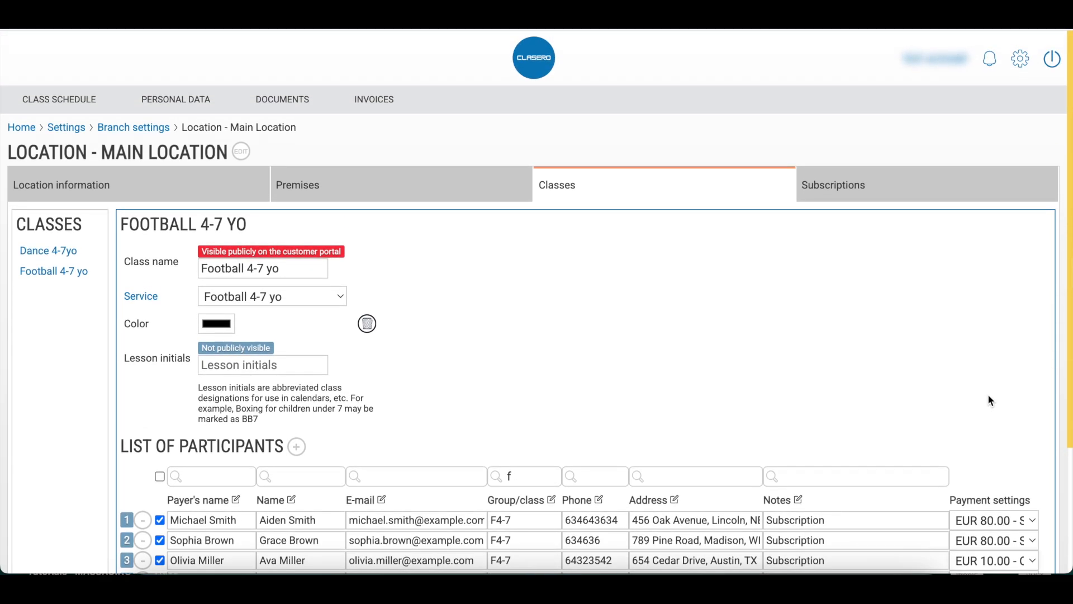
pyautogui.click(518, 63)
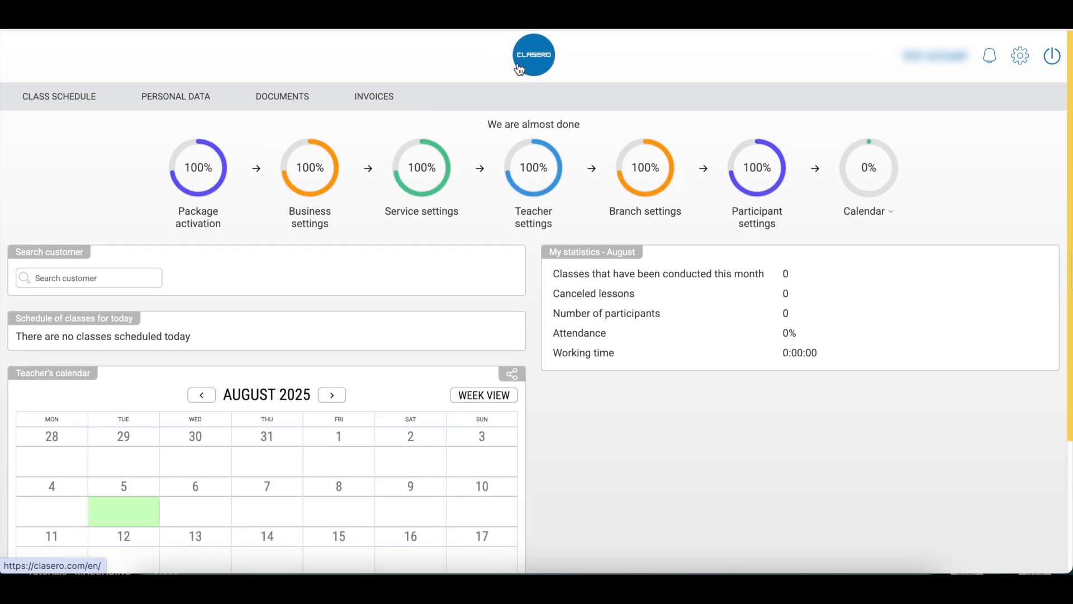